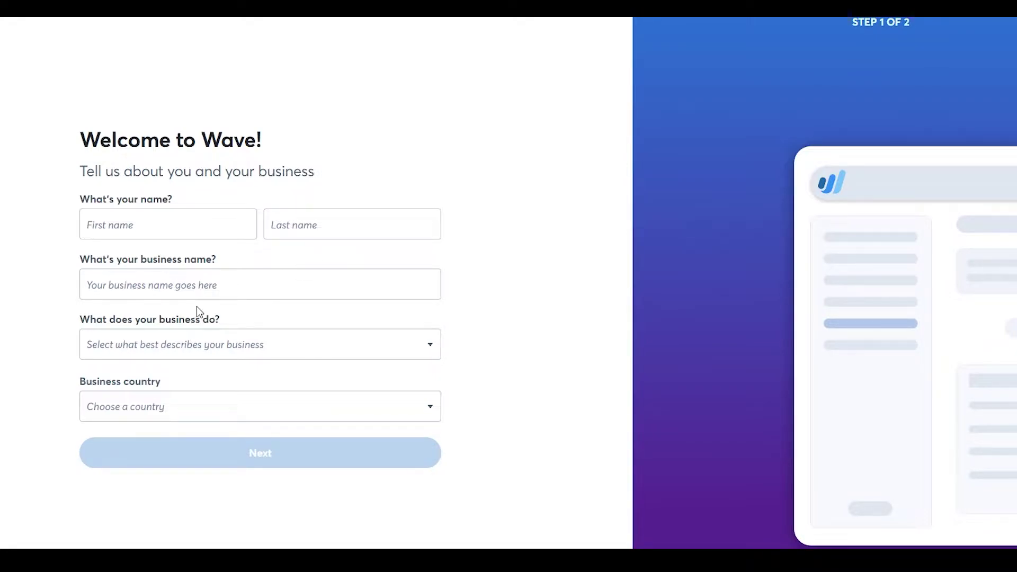
# Open the business type and country lists, closing each without making a choice.
pyautogui.click(210, 350)
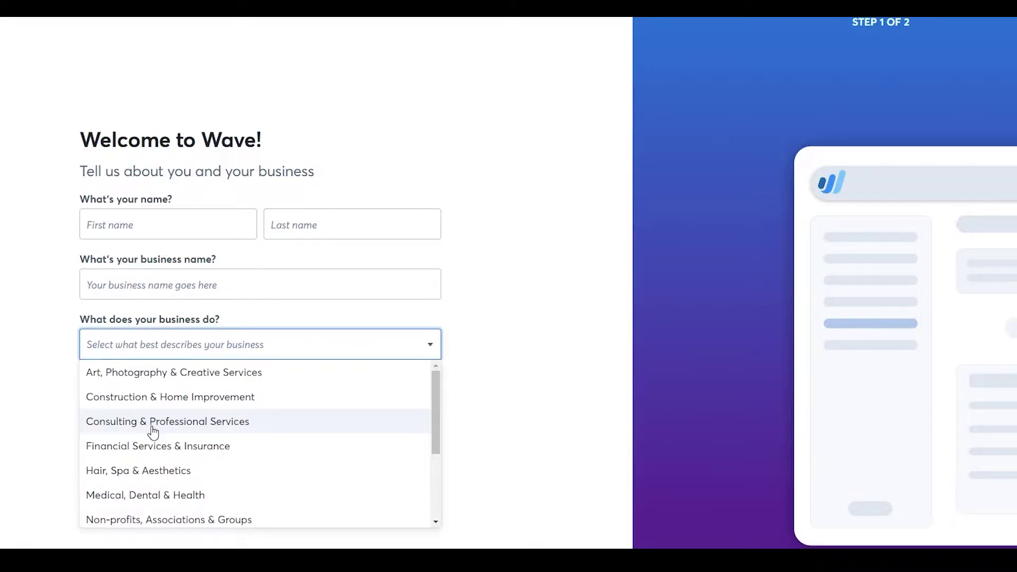
pyautogui.click(29, 366)
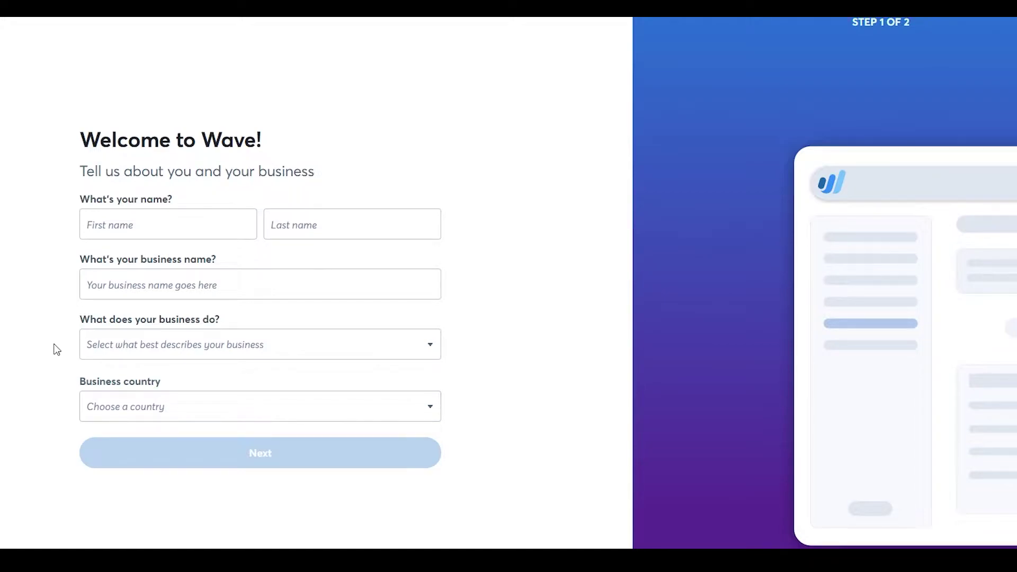
pyautogui.click(145, 410)
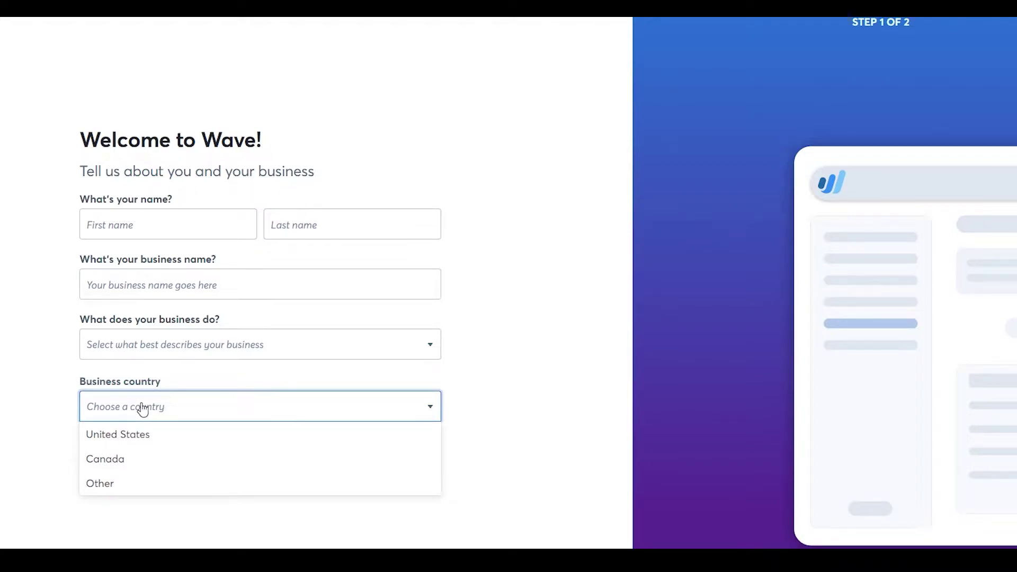
pyautogui.click(31, 398)
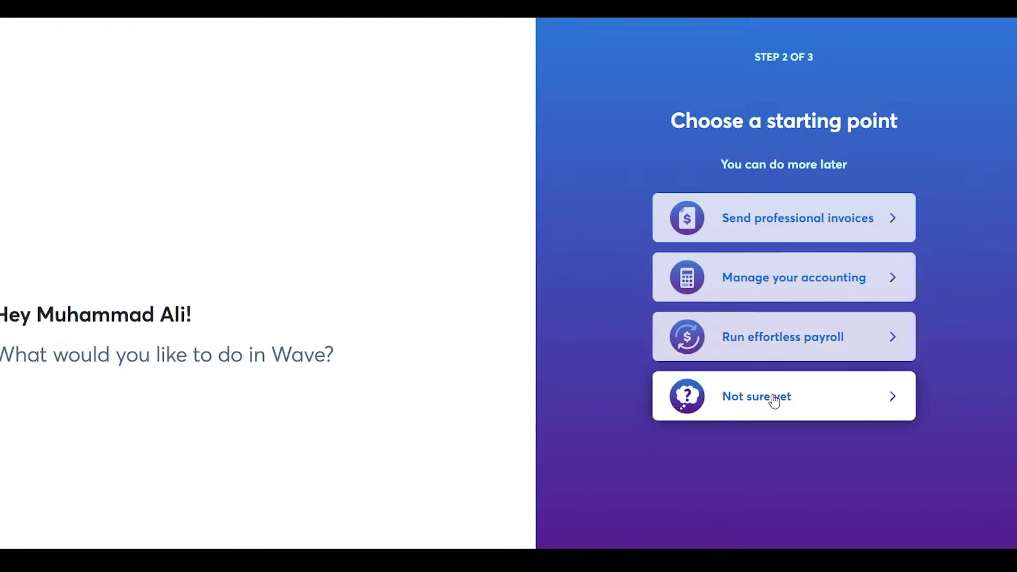
# Choose accounting as the starting point and answer that accounting is done manually in spreadsheets.
pyautogui.click(804, 279)
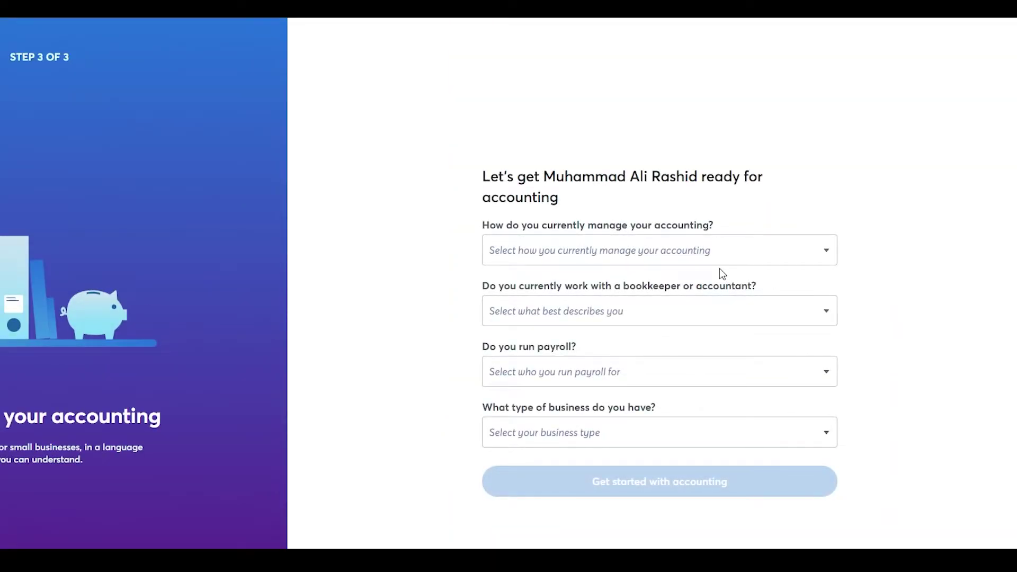
pyautogui.click(621, 261)
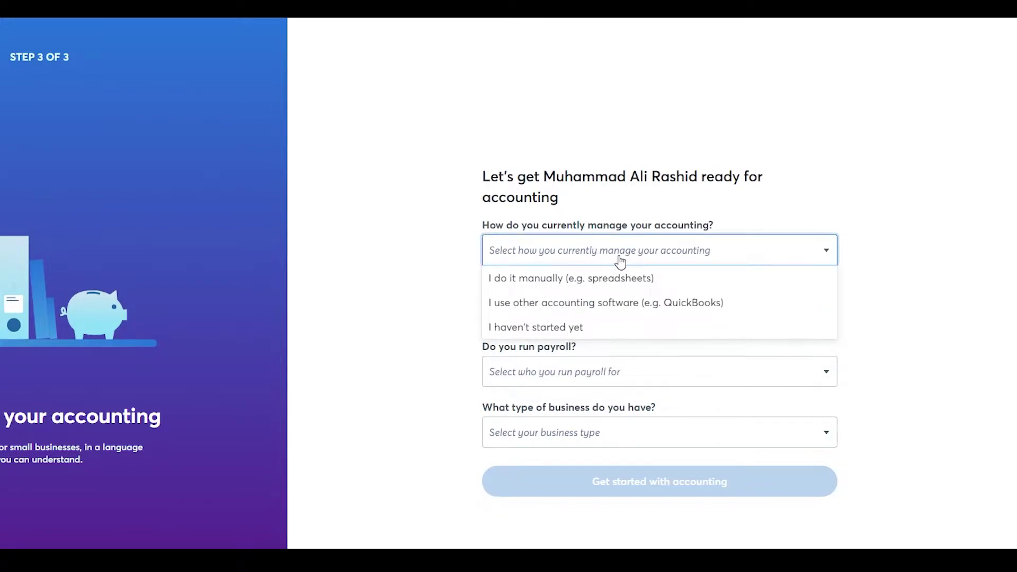
pyautogui.click(614, 277)
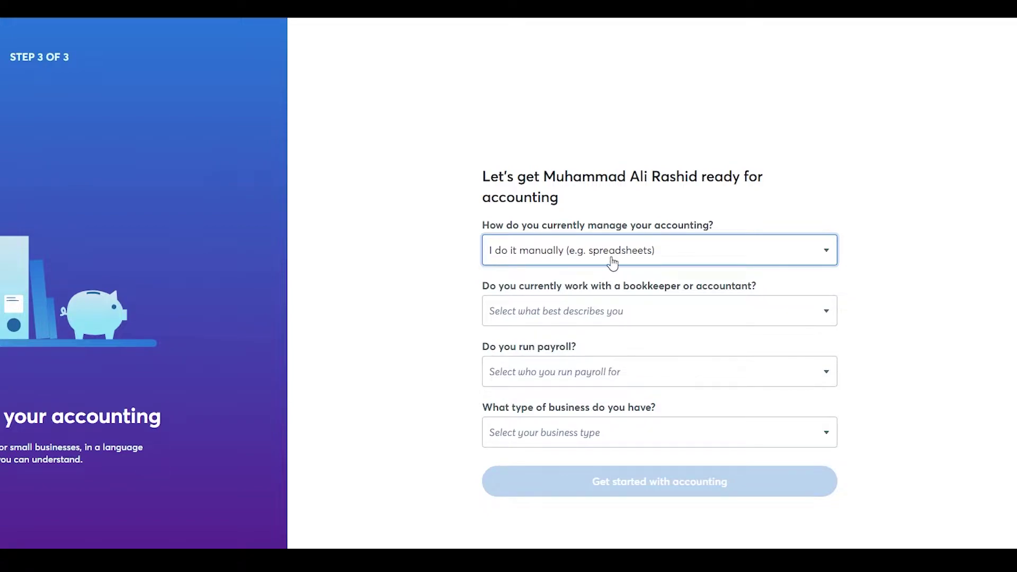
pyautogui.click(609, 261)
pyautogui.click(422, 325)
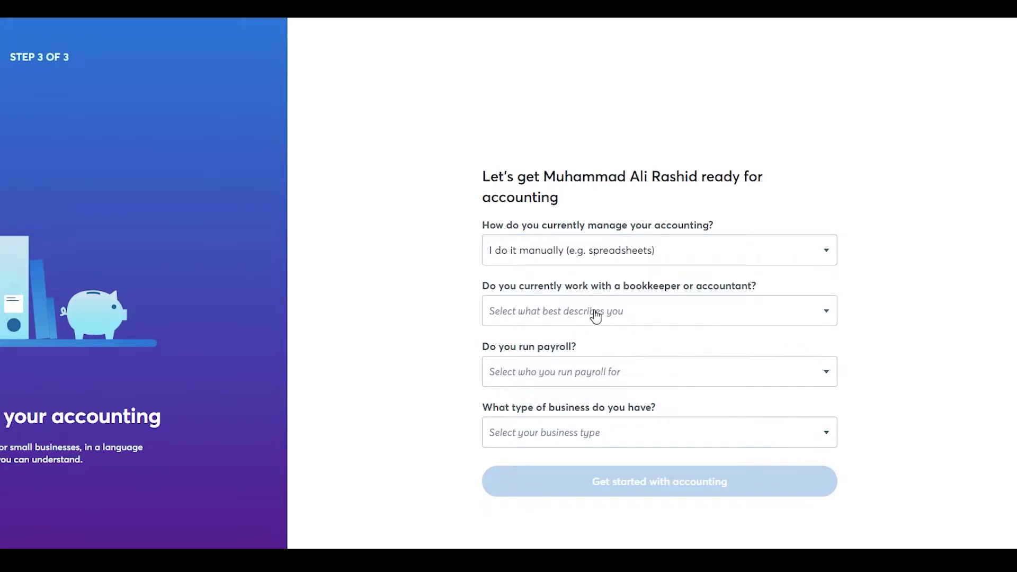
# Answer the bookkeeper question with 'interested in finding a bookkeeper'.
pyautogui.click(596, 317)
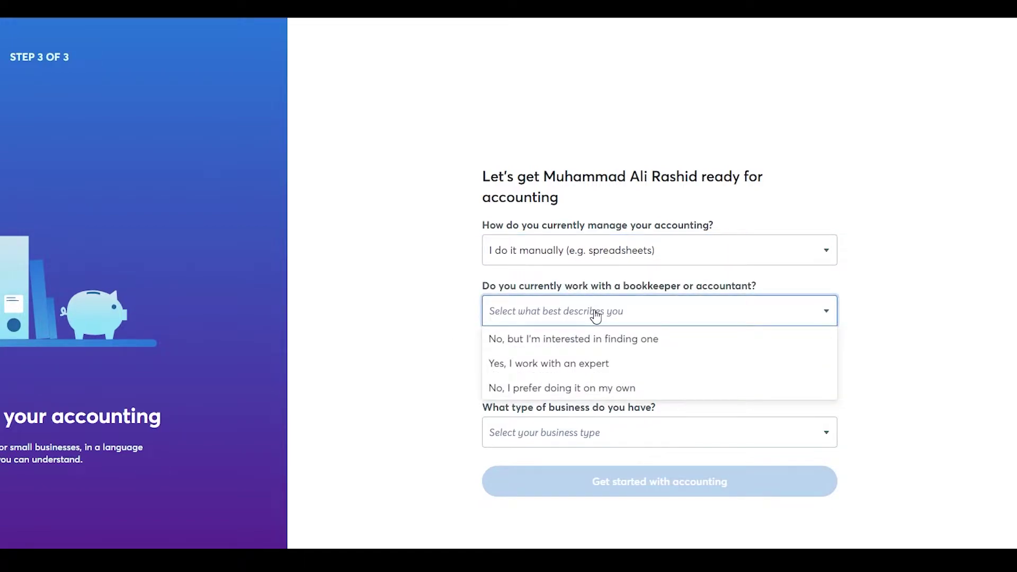
pyautogui.click(566, 364)
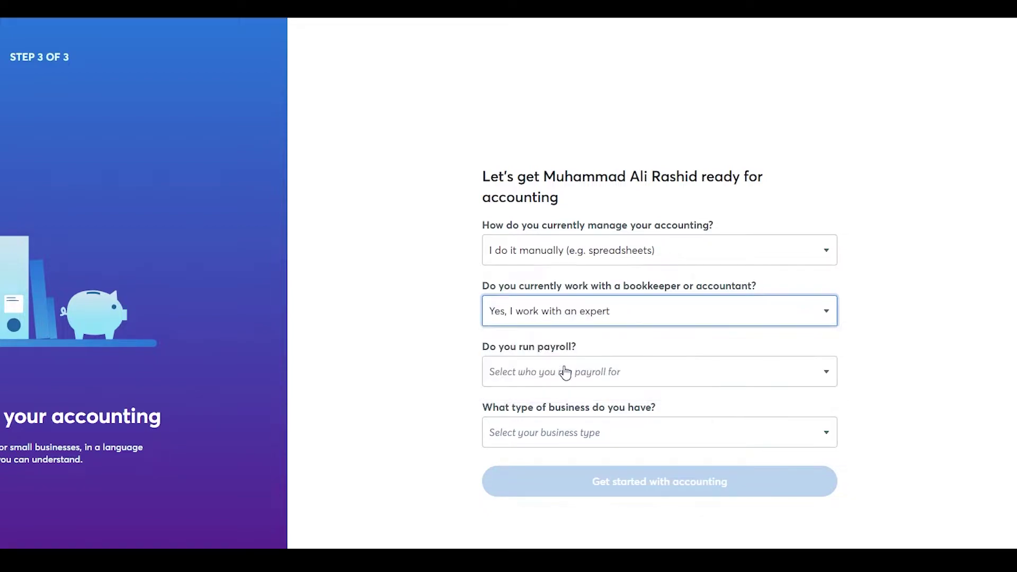
pyautogui.click(560, 317)
pyautogui.click(551, 340)
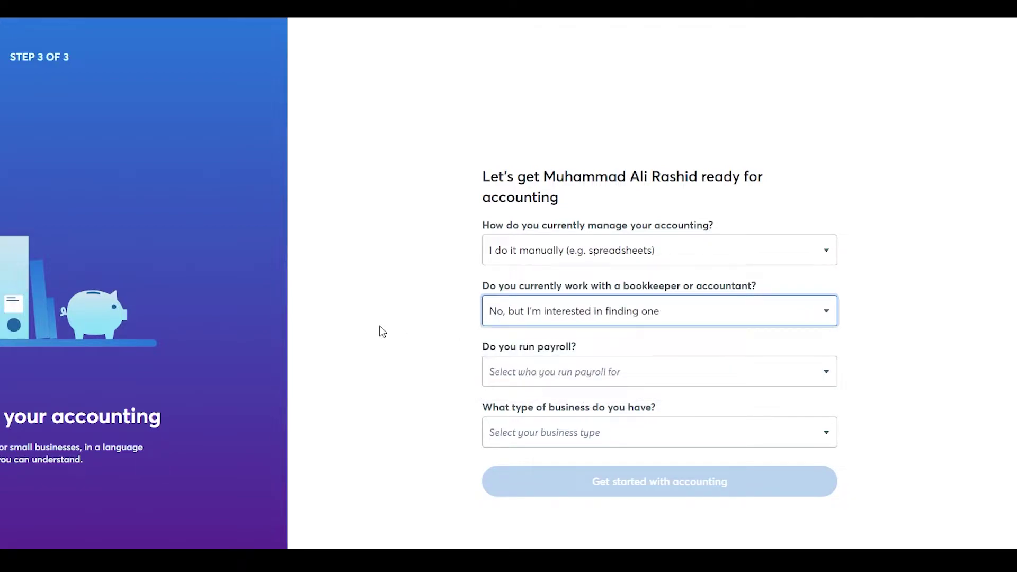
# Set payroll to yourself only and business type to Sole proprietorship, then launch accounting setup.
pyautogui.click(503, 374)
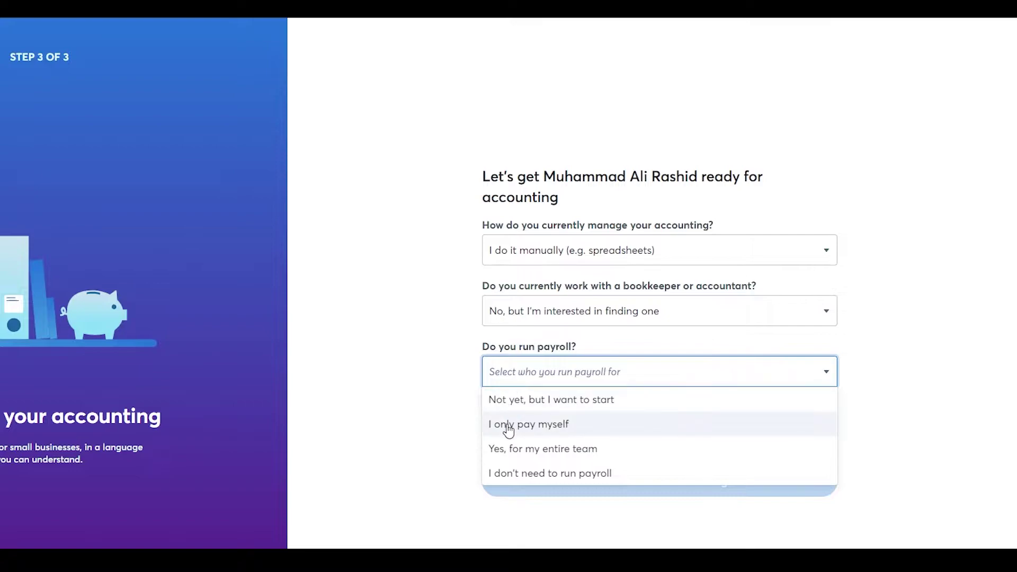
pyautogui.click(509, 430)
pyautogui.click(508, 432)
pyautogui.click(506, 459)
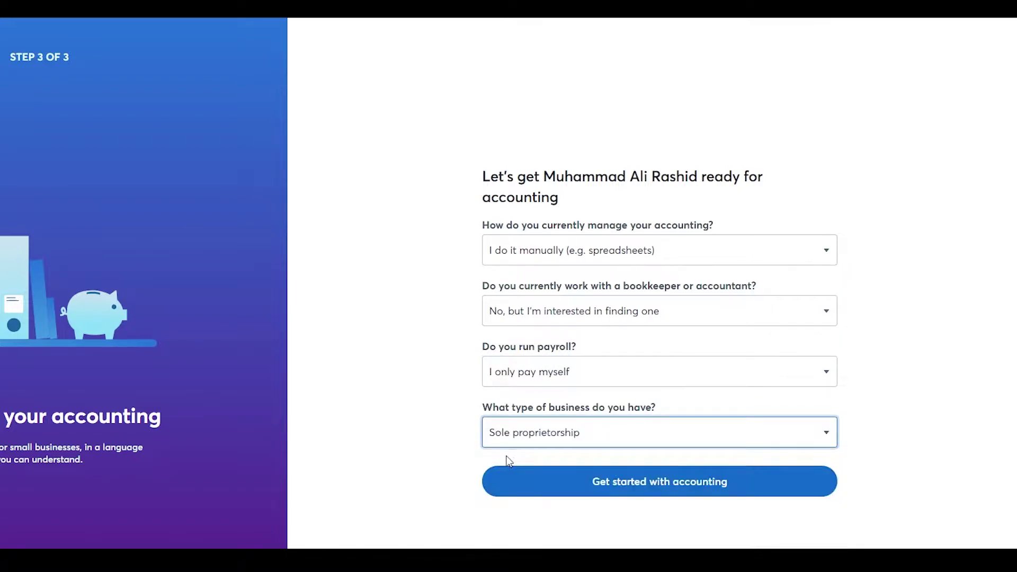
pyautogui.click(613, 478)
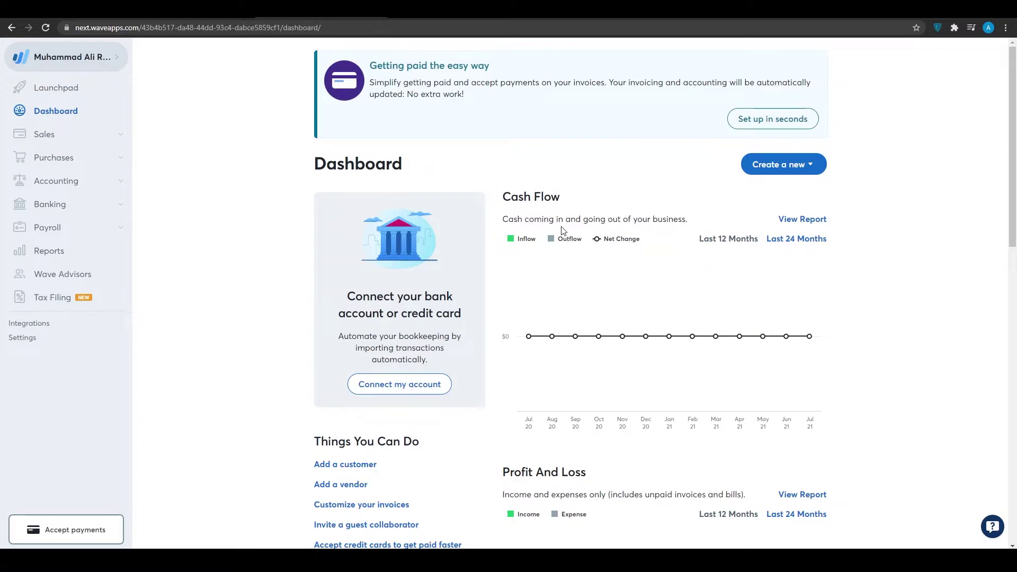
# Scroll through the empty Dashboard summaries, then expand Sales in the sidebar.
pyautogui.moveTo(561, 344)
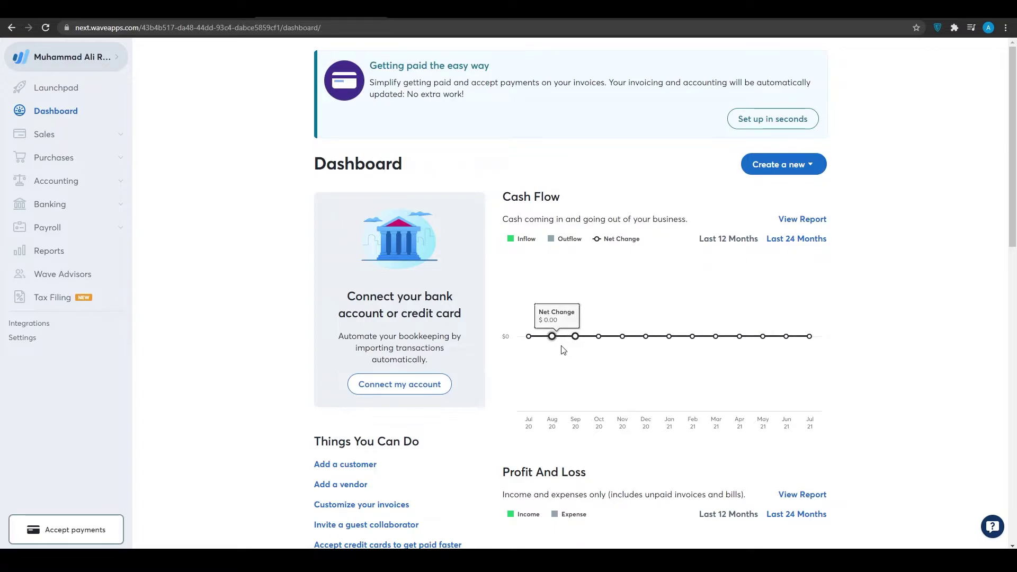
pyautogui.scroll(-1, 563, 344)
pyautogui.scroll(-10, 563, 344)
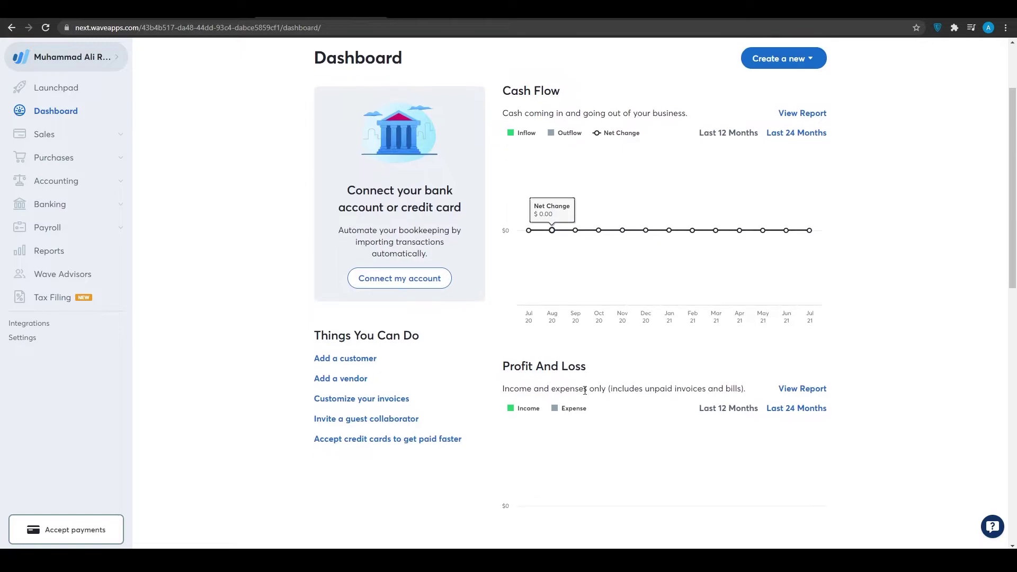
pyautogui.scroll(-3, 644, 191)
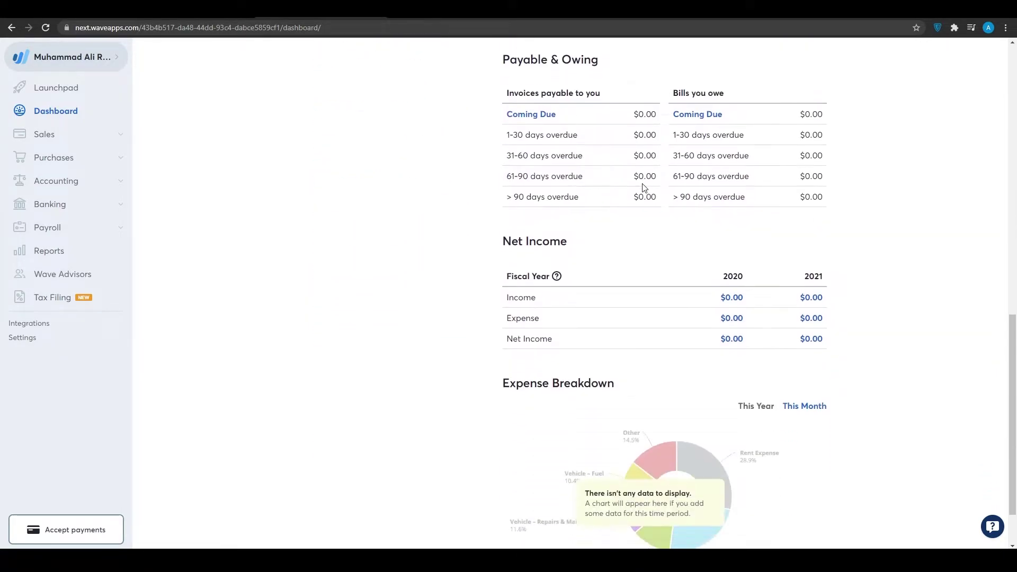
pyautogui.scroll(-1, 574, 387)
pyautogui.scroll(6, 583, 332)
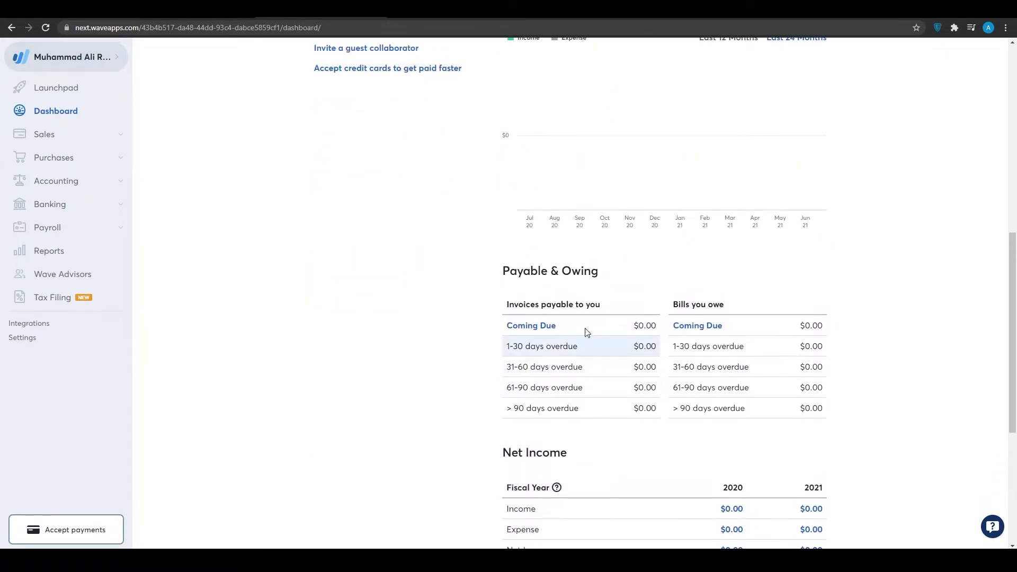
pyautogui.scroll(-6, 578, 326)
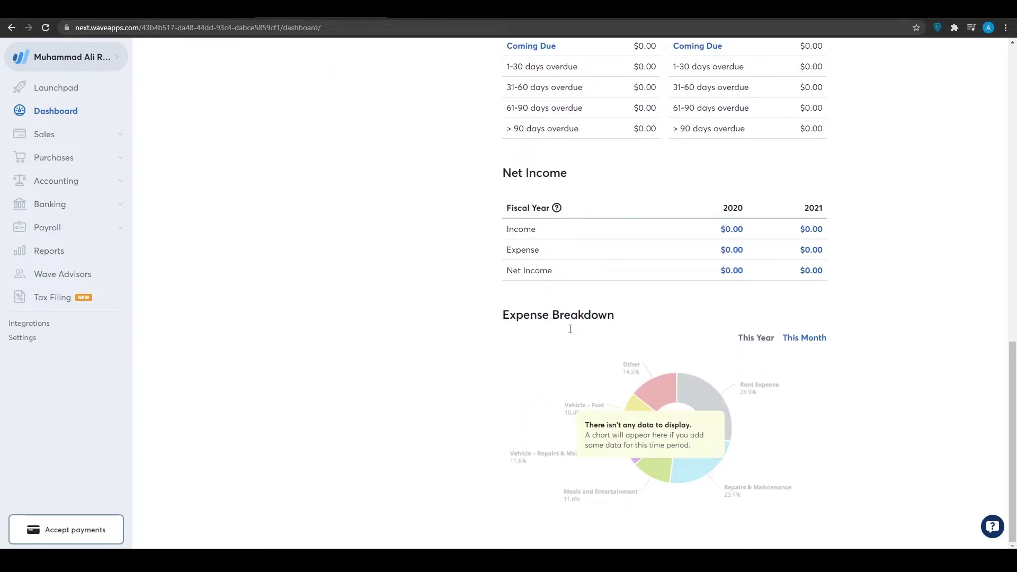
pyautogui.scroll(14, 570, 329)
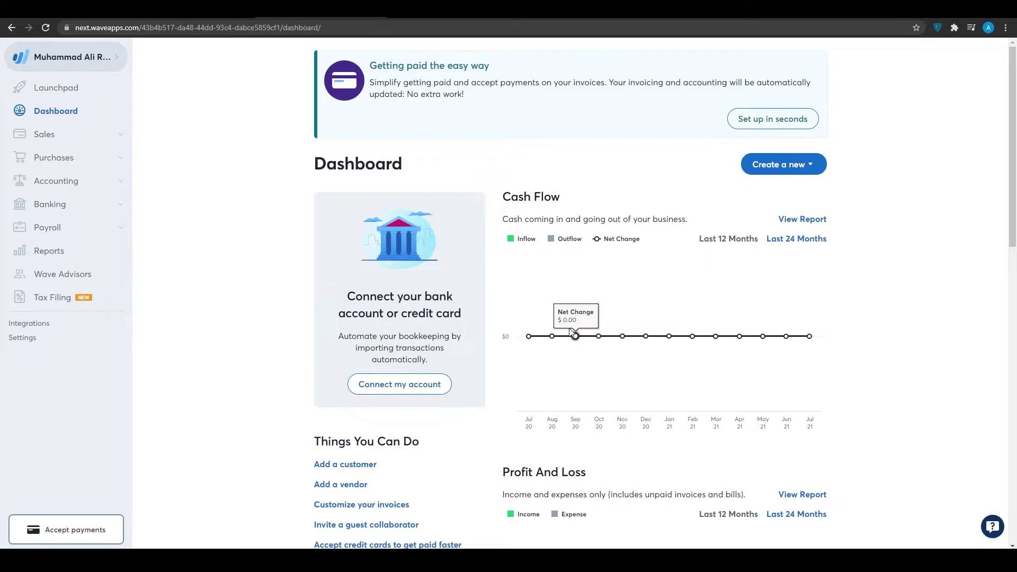
pyautogui.scroll(-7, 572, 333)
pyautogui.scroll(7, 566, 212)
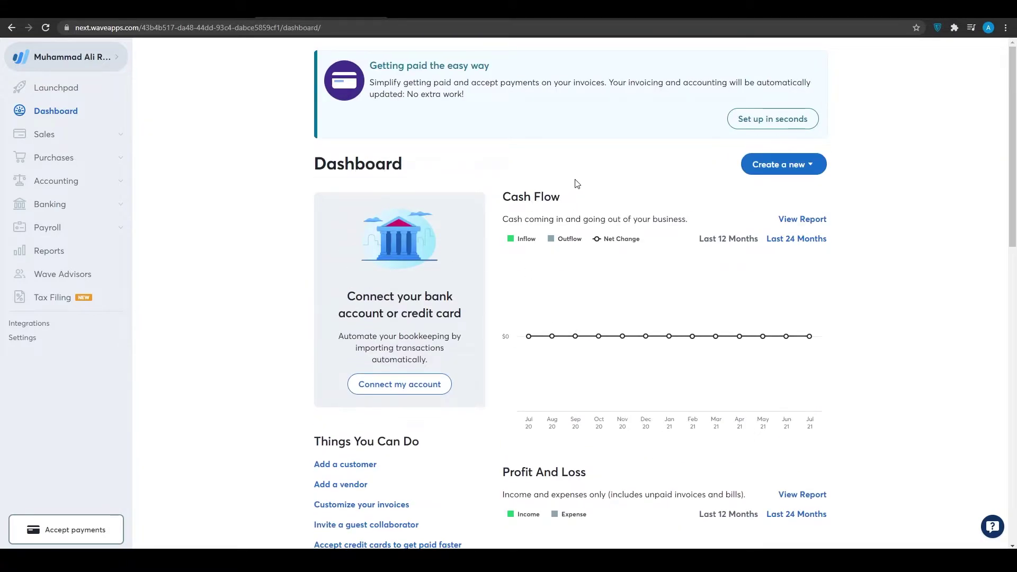
pyautogui.click(46, 136)
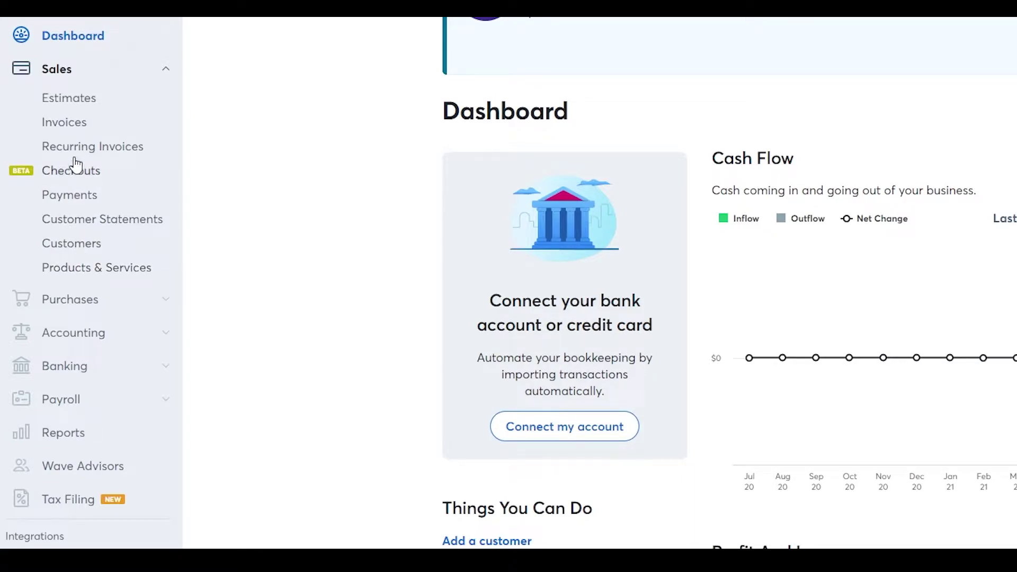
# Go to Sales > Invoices and start a new invoice with 'Create an invoice'.
pyautogui.click(65, 125)
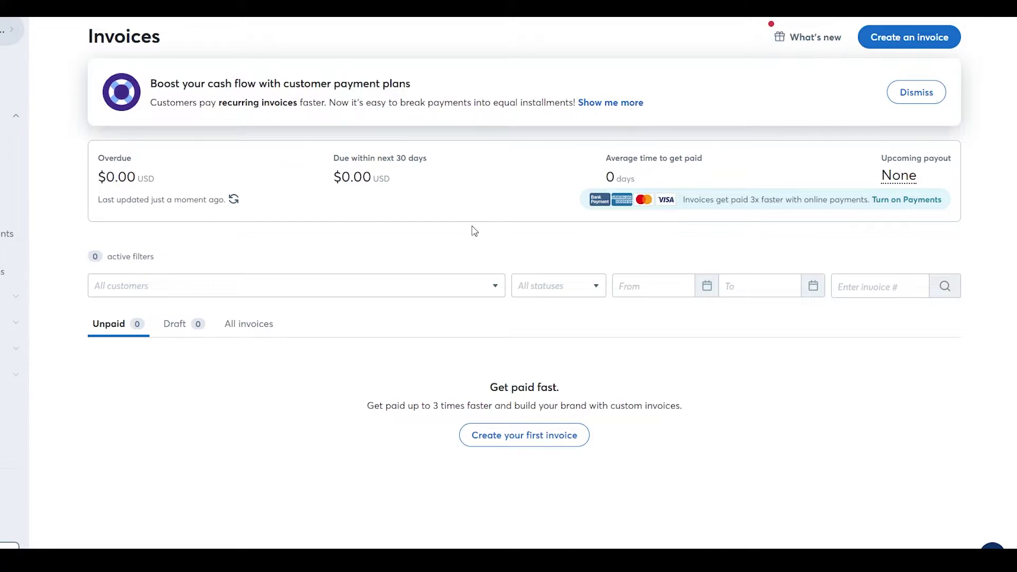
pyautogui.click(908, 38)
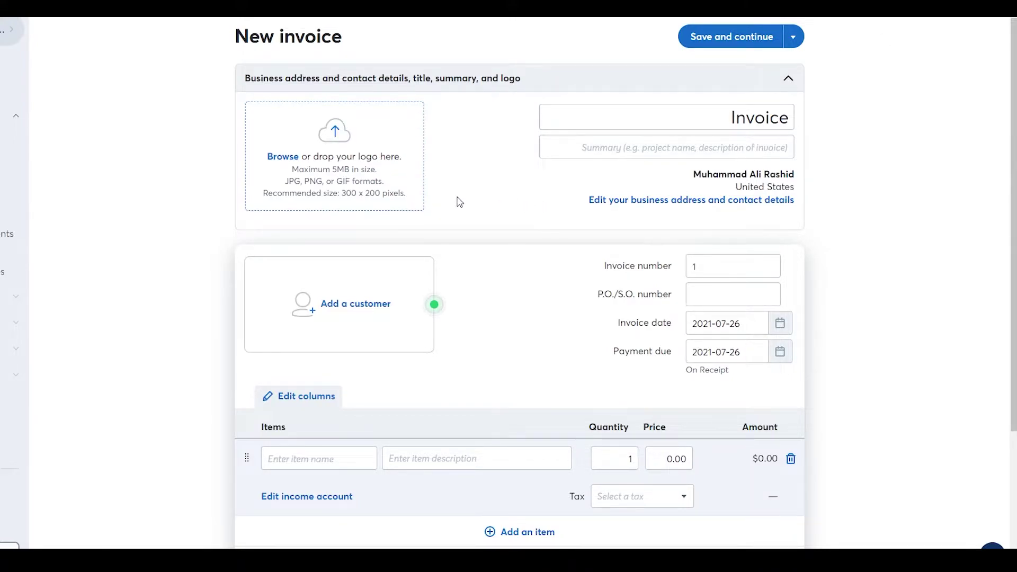
# Step through the blank invoice's quantity, price, item name, description and P.O./S.O. fields without entering values.
pyautogui.scroll(-3, 541, 230)
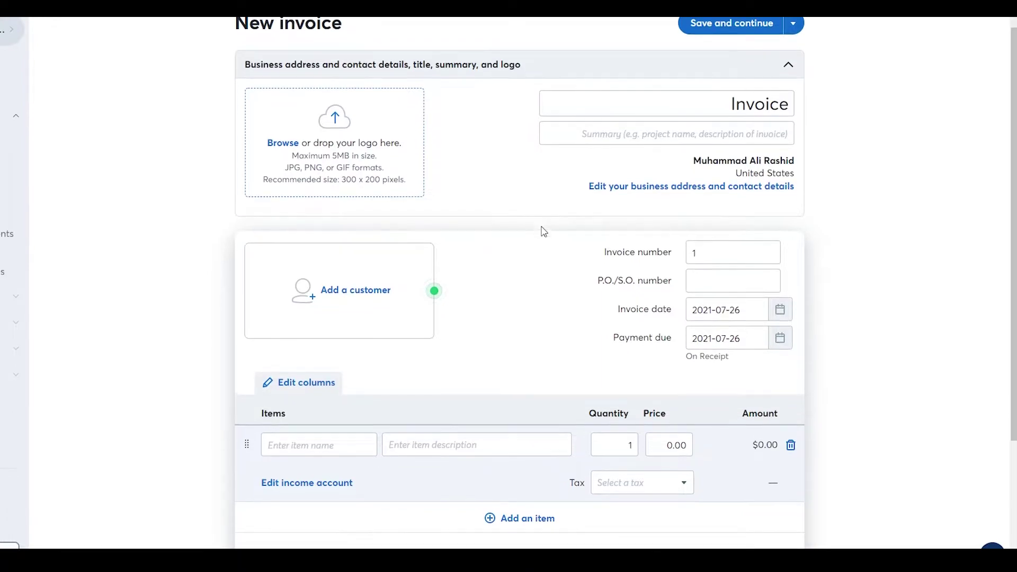
pyautogui.scroll(-1, 436, 224)
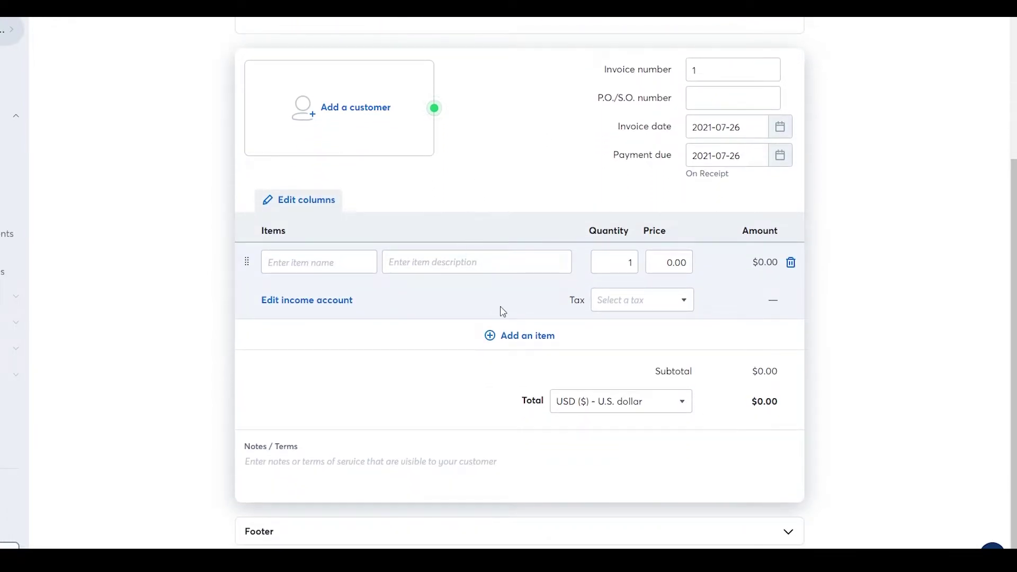
pyautogui.click(628, 263)
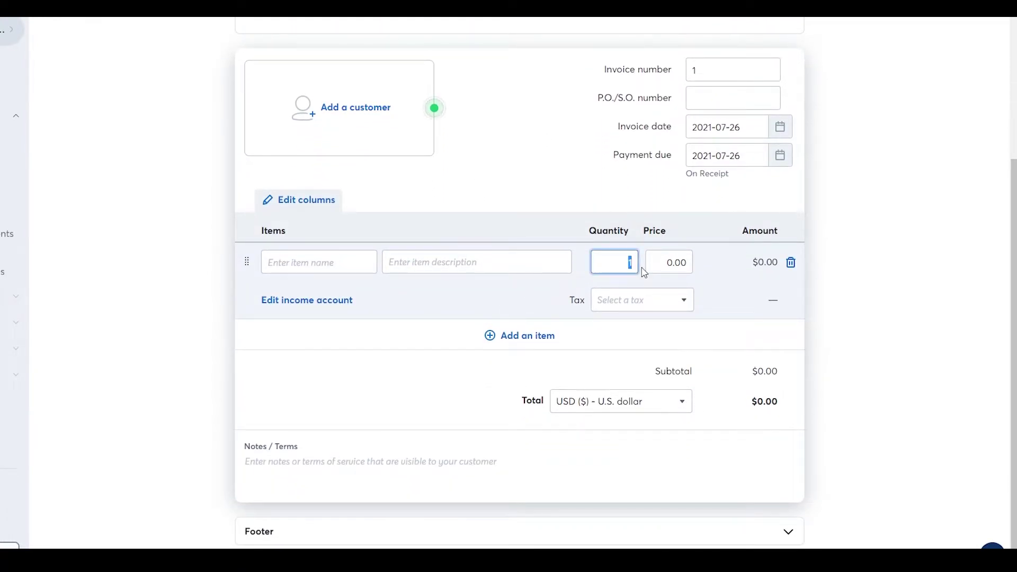
pyautogui.press('Tab')
pyautogui.click(341, 267)
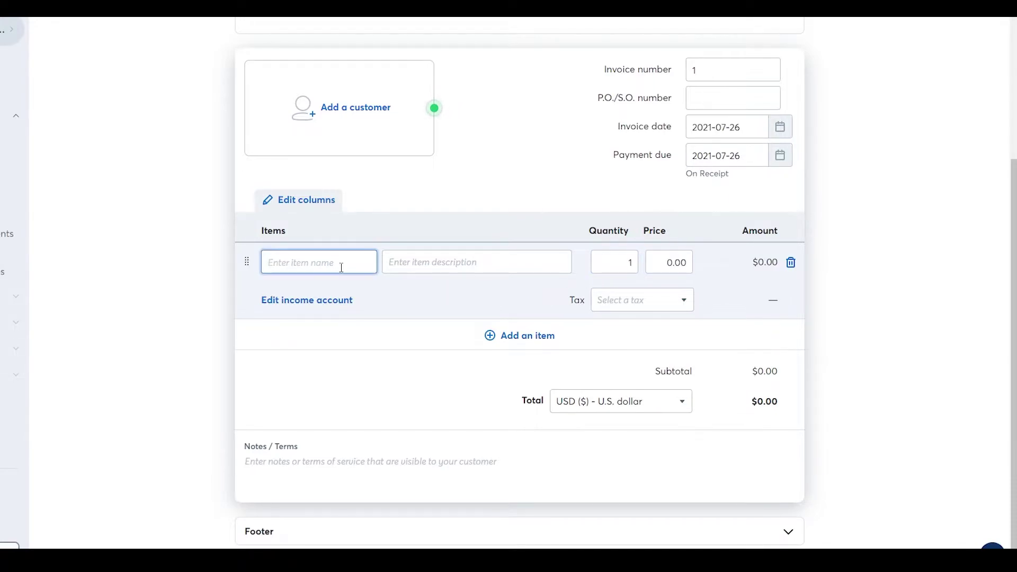
pyautogui.click(456, 260)
pyautogui.scroll(3, 734, 437)
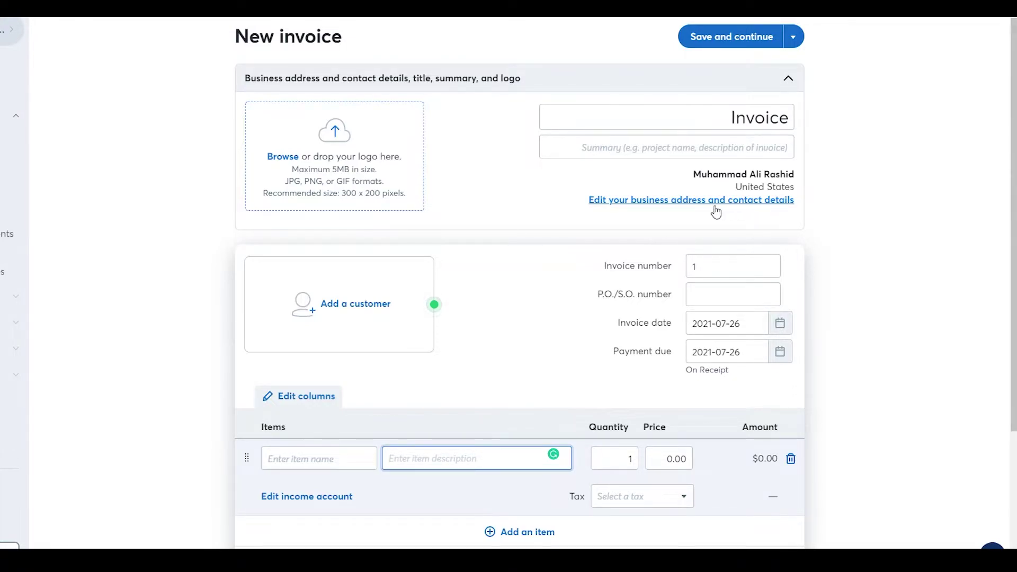
pyautogui.scroll(-4, 617, 207)
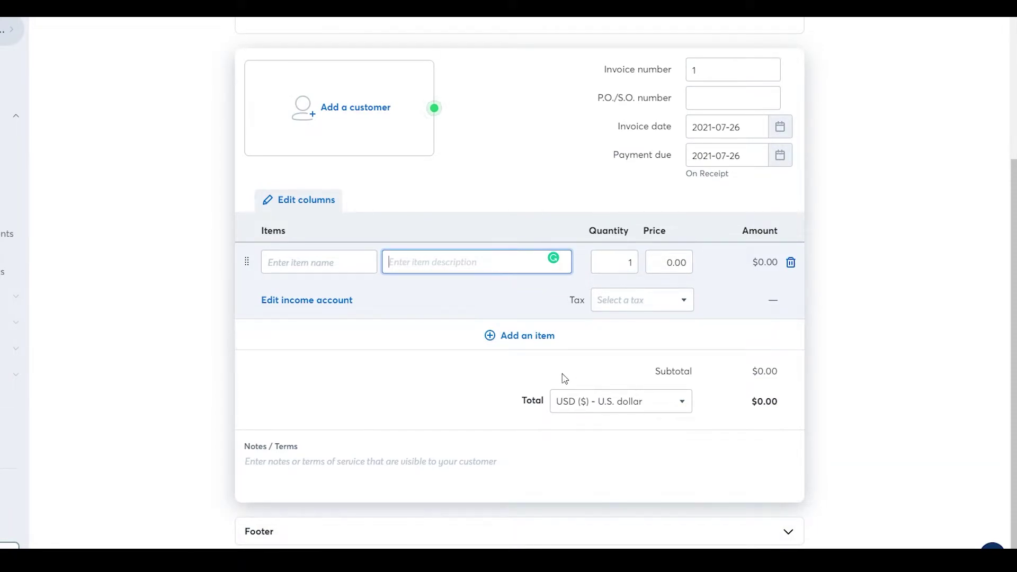
pyautogui.scroll(3, 670, 352)
pyautogui.click(705, 283)
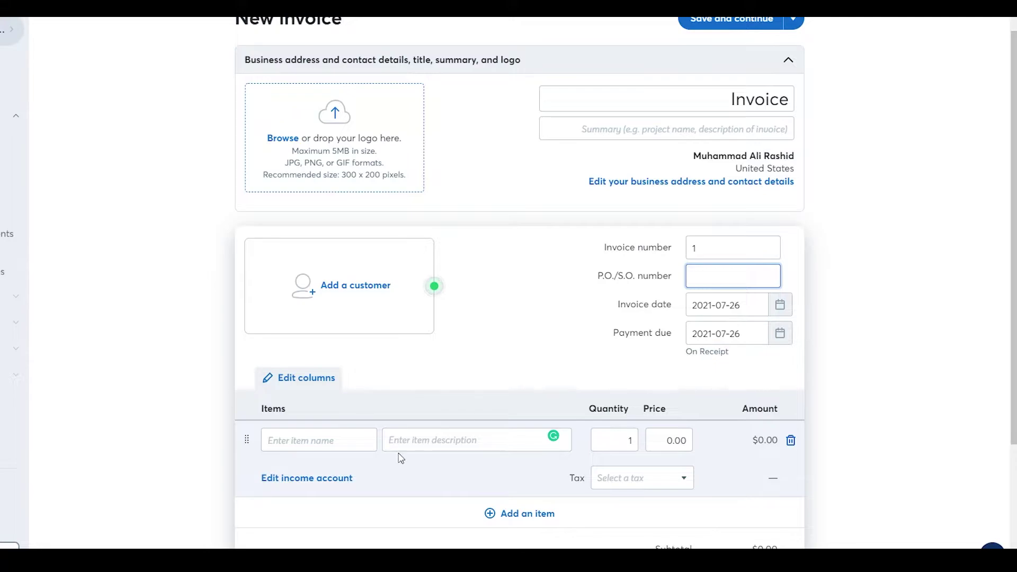
pyautogui.scroll(-3, 396, 454)
pyautogui.scroll(4, 159, 270)
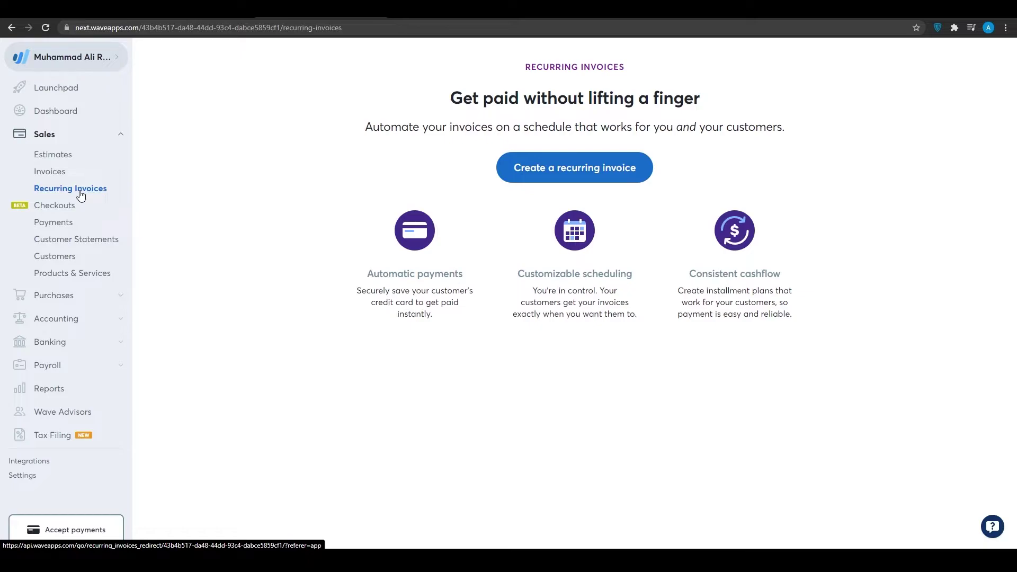
# Review the Sales Payments page, then go to Accounting > Transactions.
pyautogui.click(63, 224)
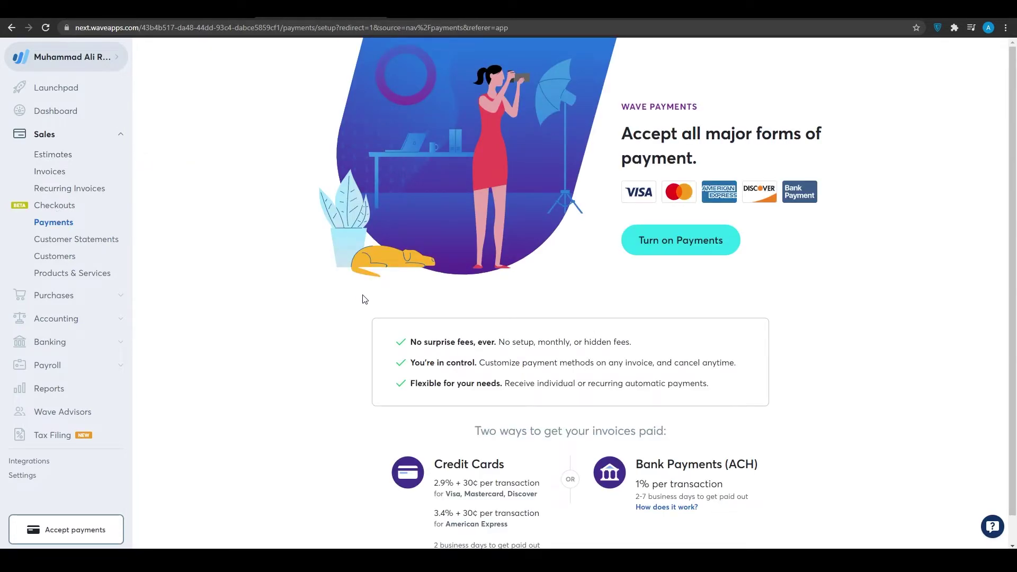
pyautogui.scroll(-1, 365, 300)
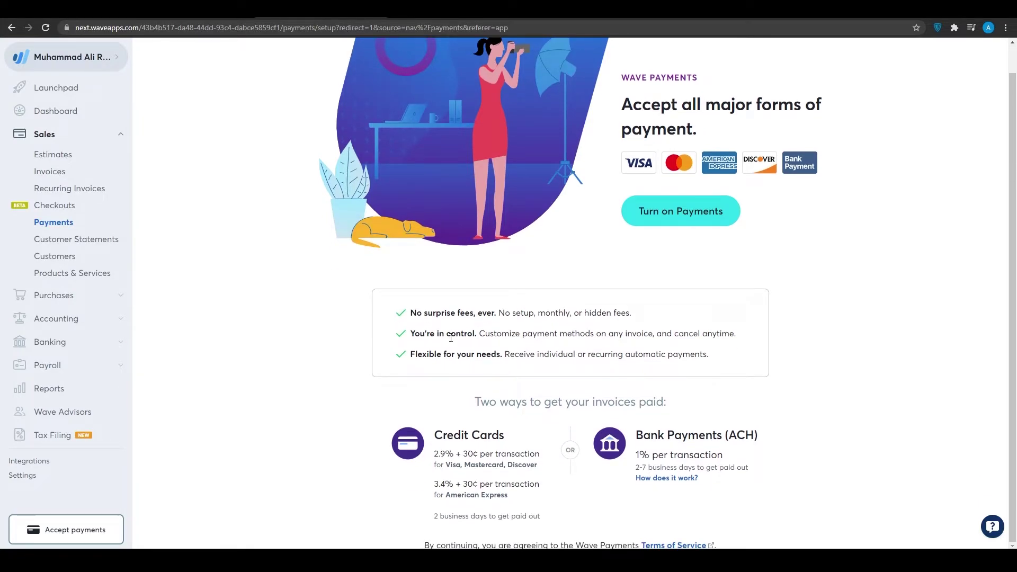
pyautogui.scroll(1, 451, 337)
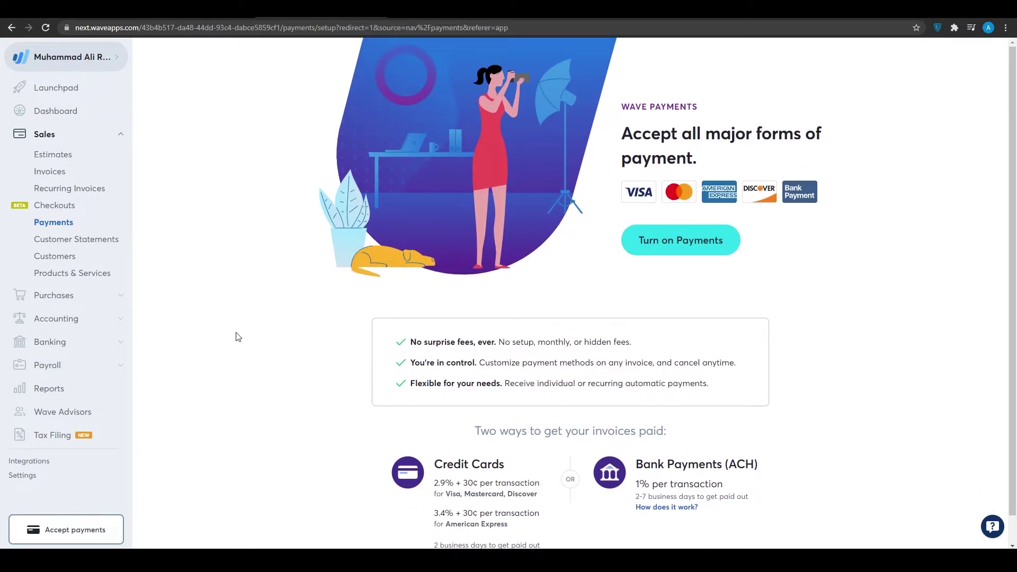
pyautogui.click(84, 326)
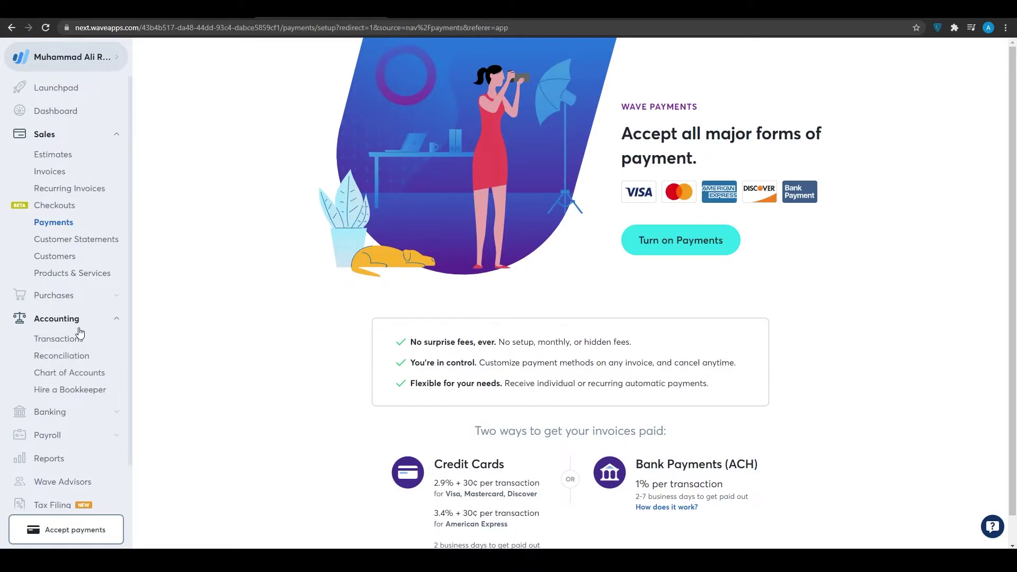
pyautogui.click(79, 342)
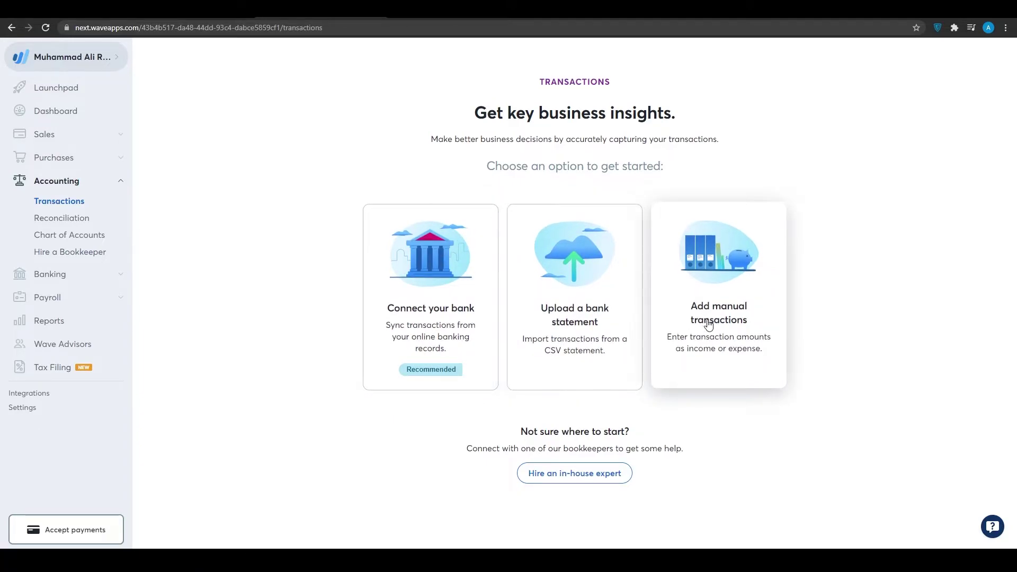
# Visit Reconciliation and Chart of Accounts, ending on the Hire a Bookkeeper page.
pyautogui.click(68, 220)
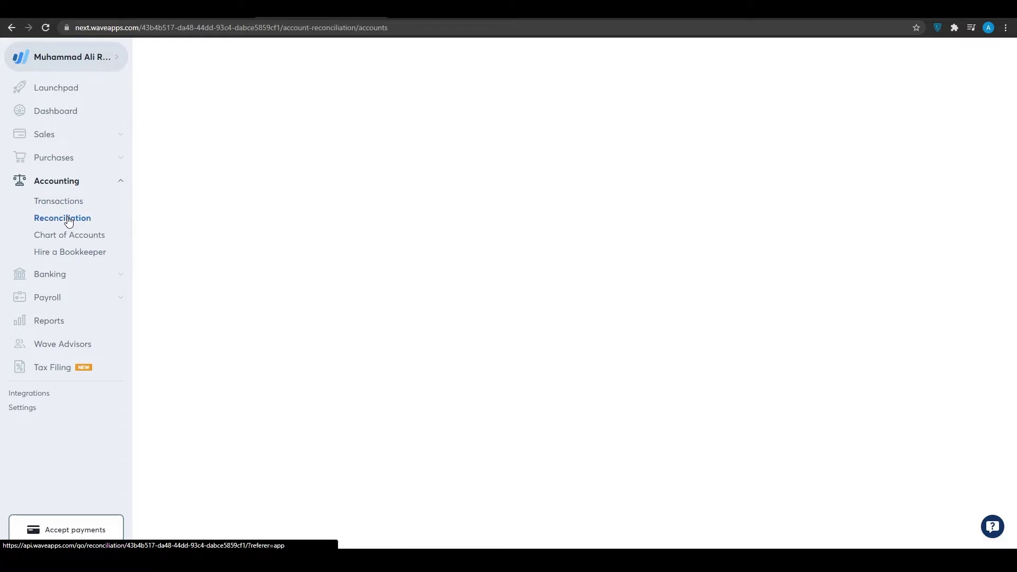
pyautogui.click(80, 239)
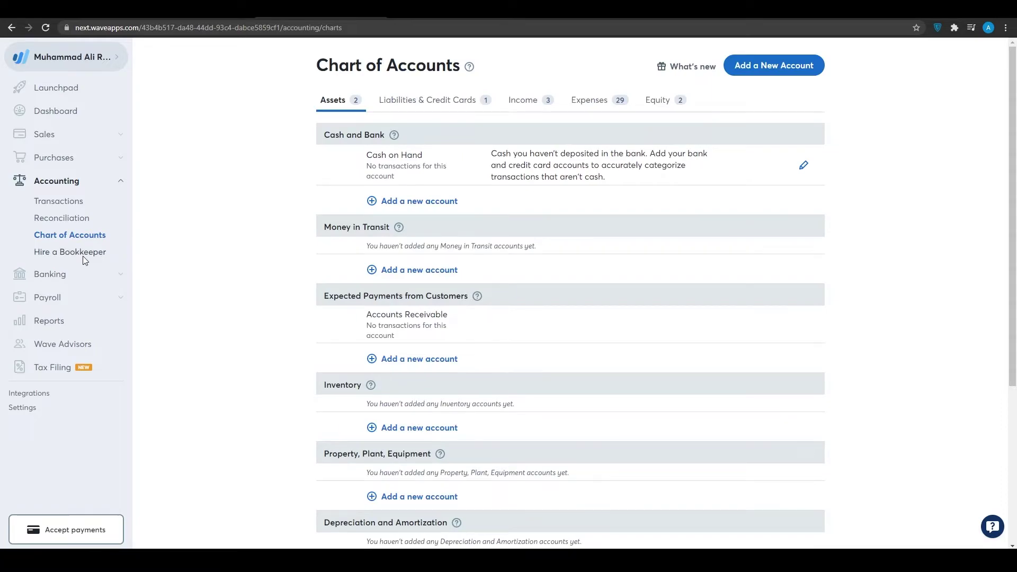
pyautogui.click(83, 257)
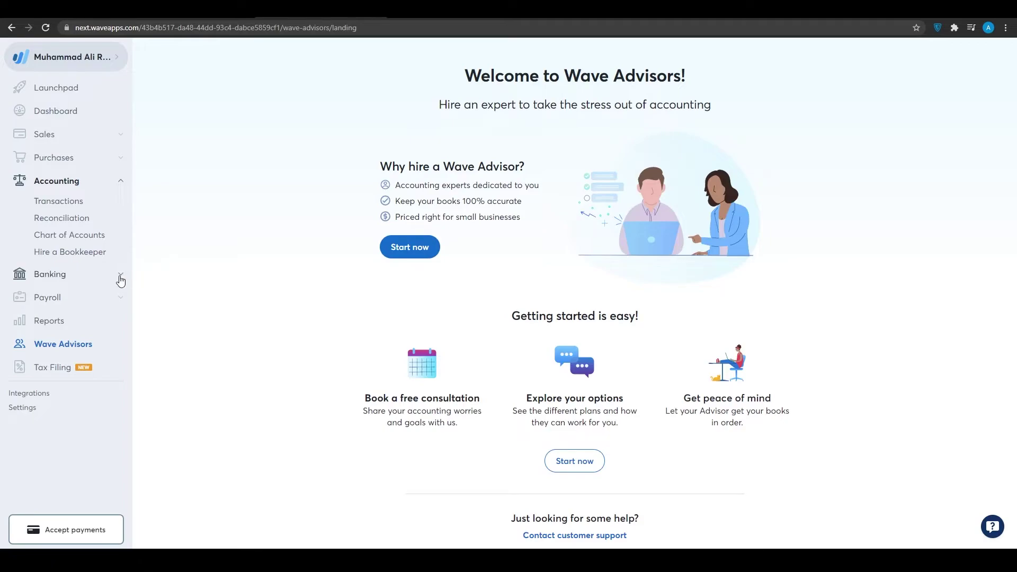
# Visit Banking > Connected Accounts, Payroll Employees and Timesheets, then Tax Filing.
pyautogui.click(69, 276)
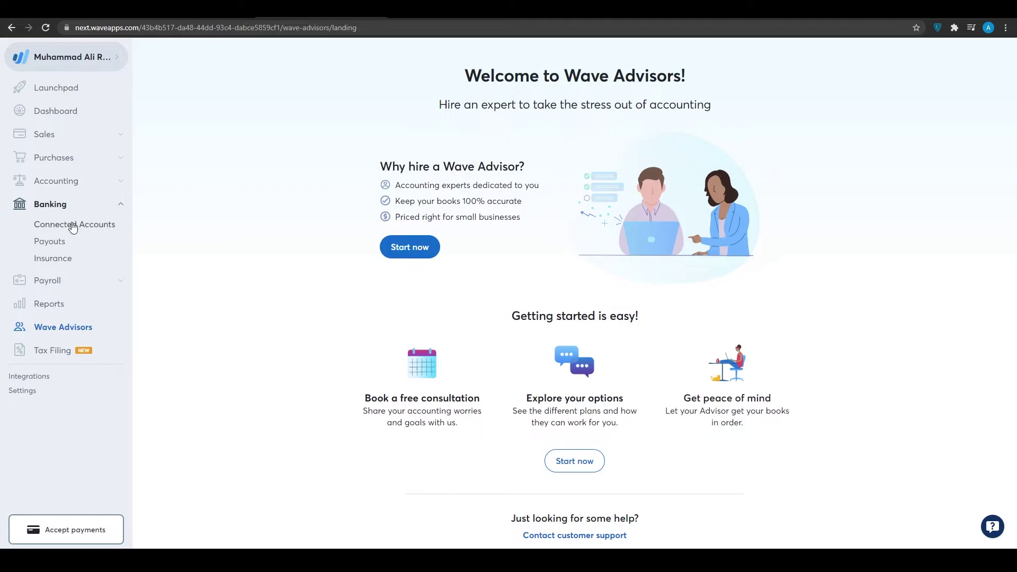
pyautogui.click(73, 227)
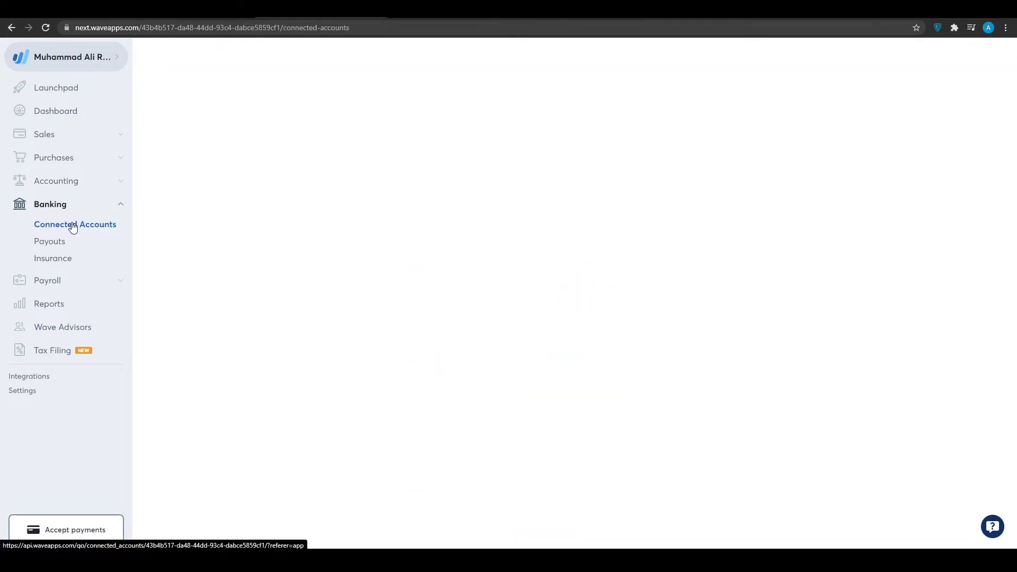
pyautogui.click(59, 291)
pyautogui.click(58, 319)
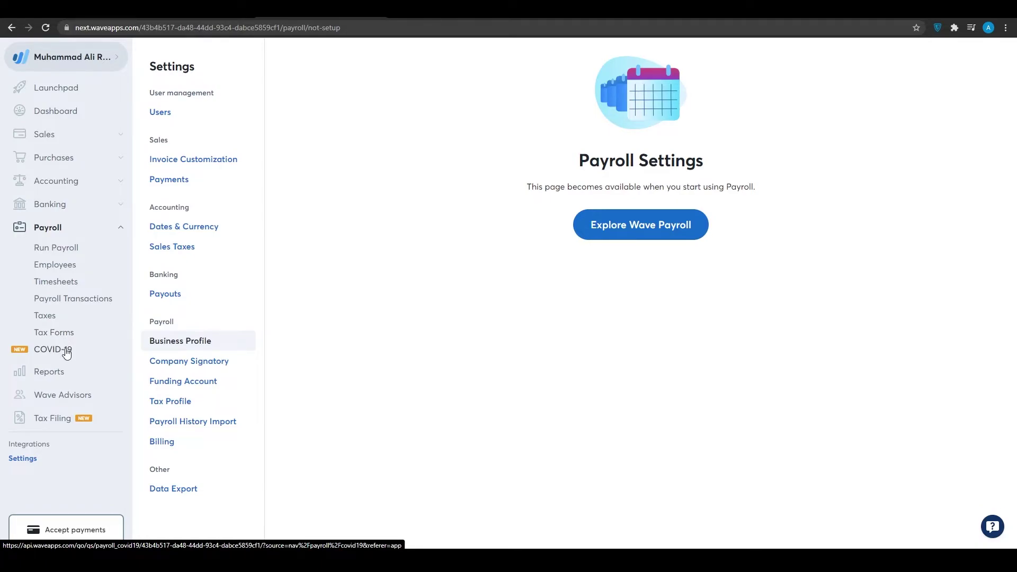
pyautogui.click(64, 282)
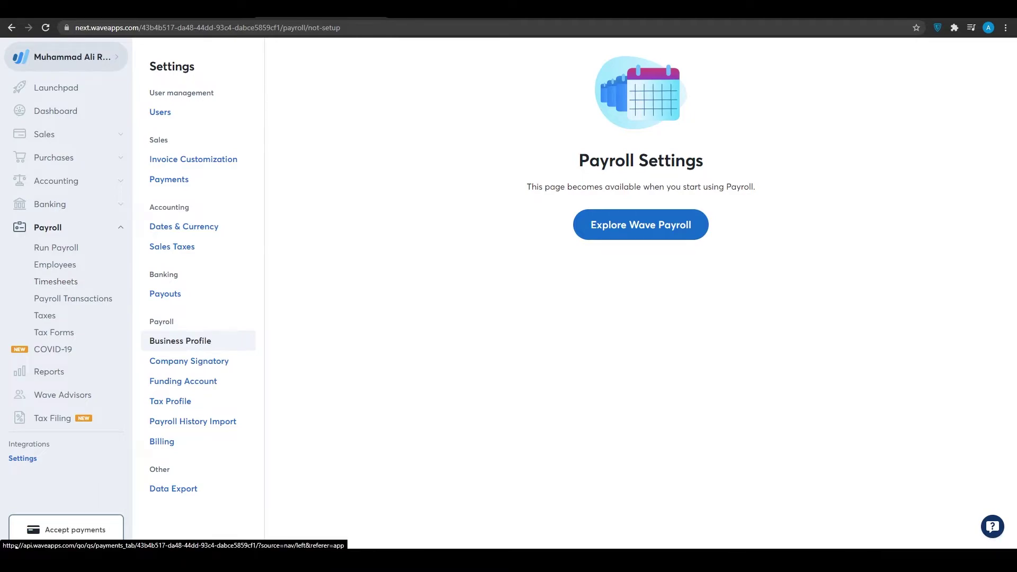
pyautogui.click(71, 418)
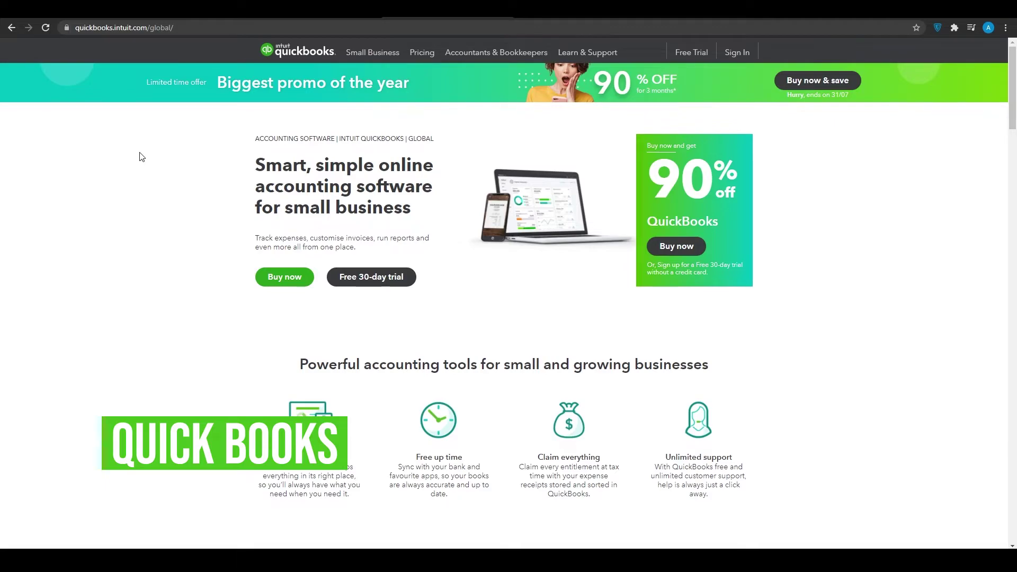
# Jump to the QuickBooks pricing plans and read the Simple Start feature list.
pyautogui.click(366, 284)
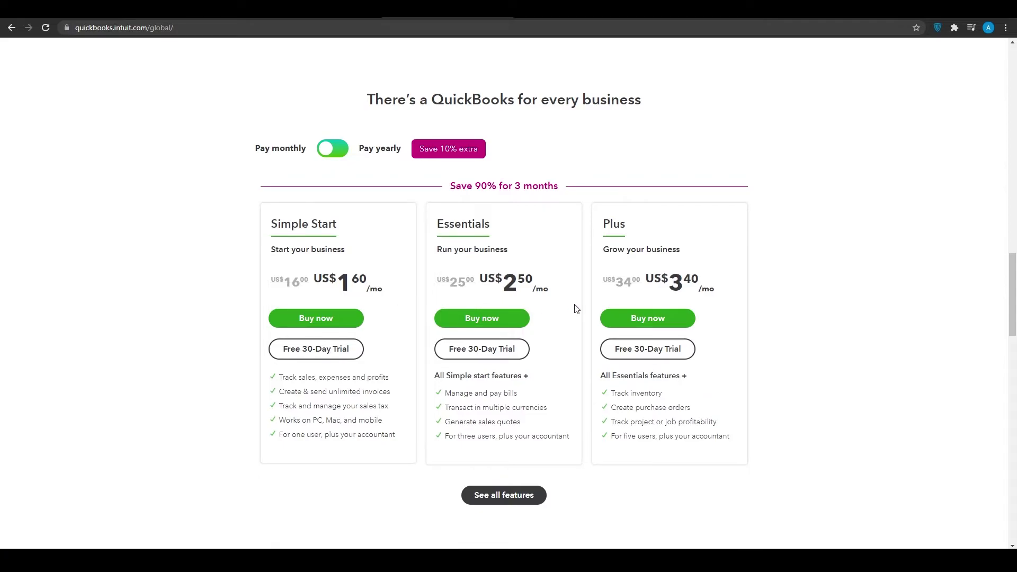
pyautogui.moveTo(412, 435); pyautogui.dragTo(284, 381)
pyautogui.click(336, 401)
# Start the Essentials free trial and enter 'Smallwood' as the legal business name.
pyautogui.click(488, 351)
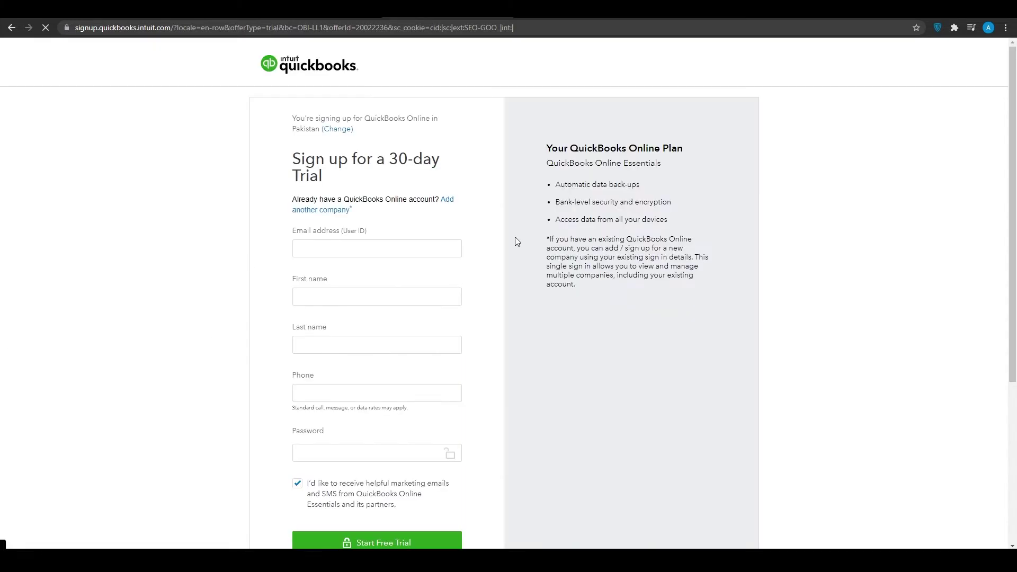
pyautogui.scroll(-1, 423, 148)
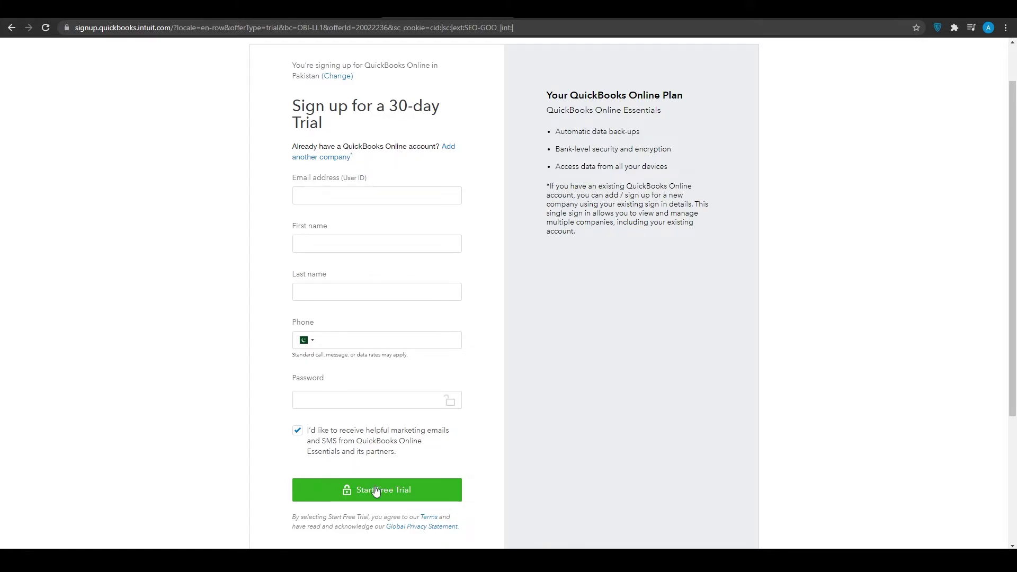
pyautogui.scroll(1, 376, 492)
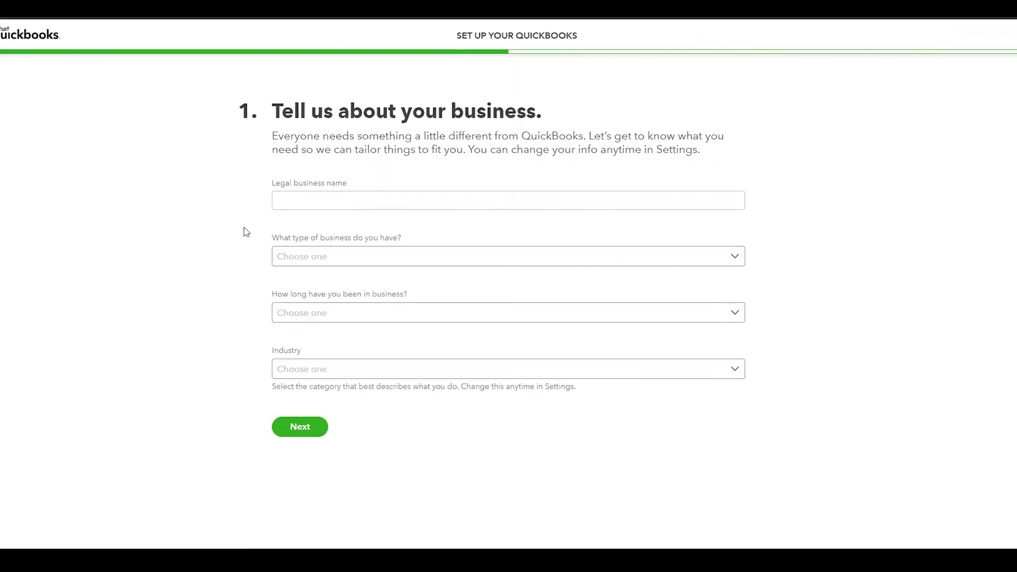
pyautogui.click(342, 164)
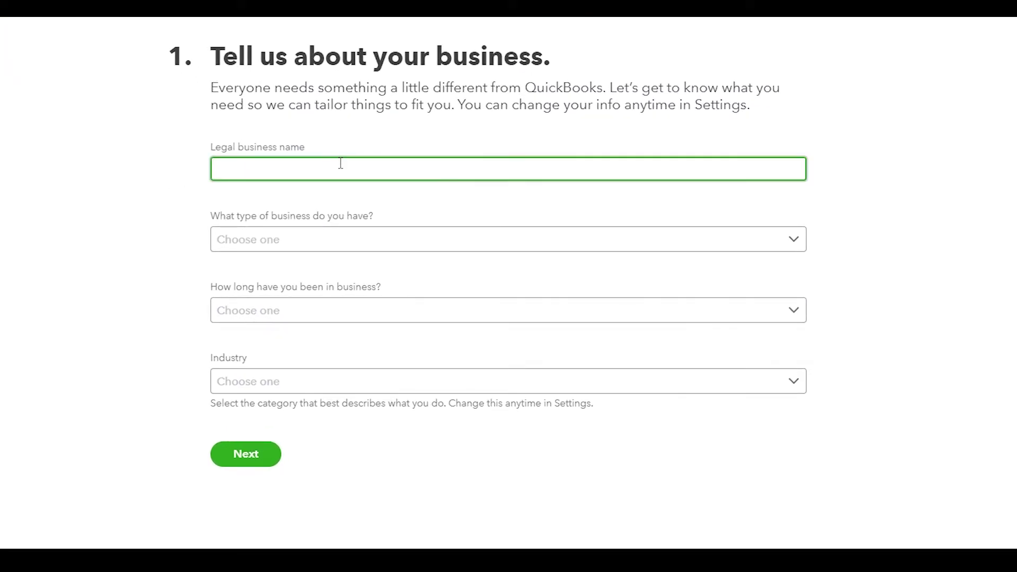
pyautogui.write('Smallwood')
# Set the business type to Sole trader and time in business to less than 1 year.
pyautogui.click(322, 246)
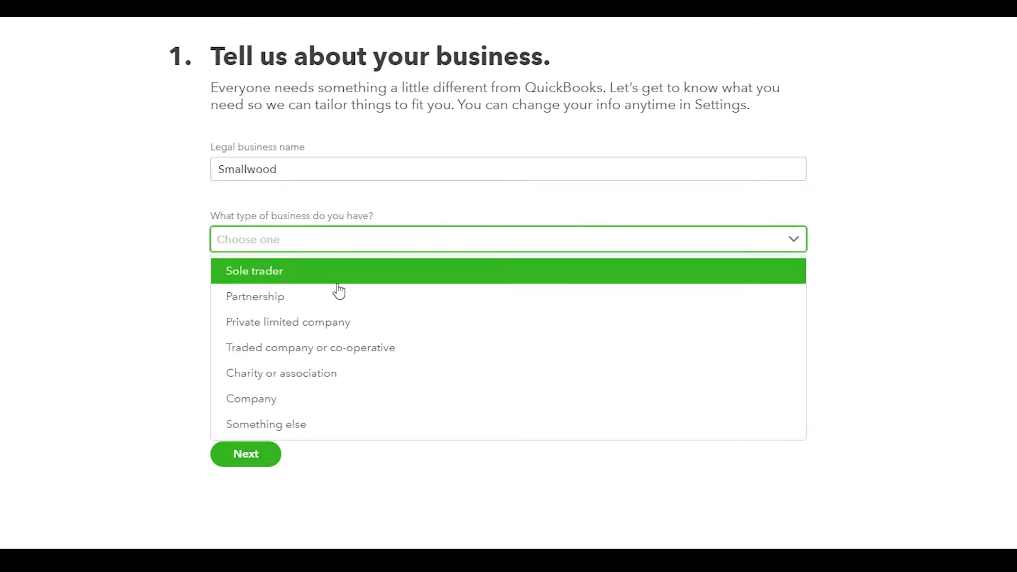
pyautogui.click(335, 283)
pyautogui.click(301, 318)
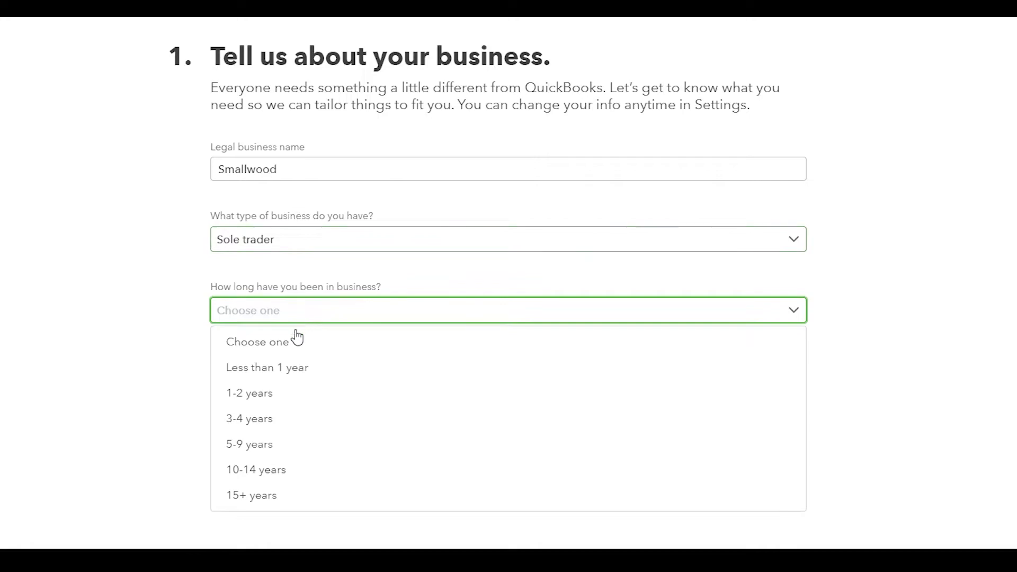
pyautogui.click(295, 367)
# Set the industry to Arts and Recreation Services, replacing the initial Education and Training choice.
pyautogui.click(268, 382)
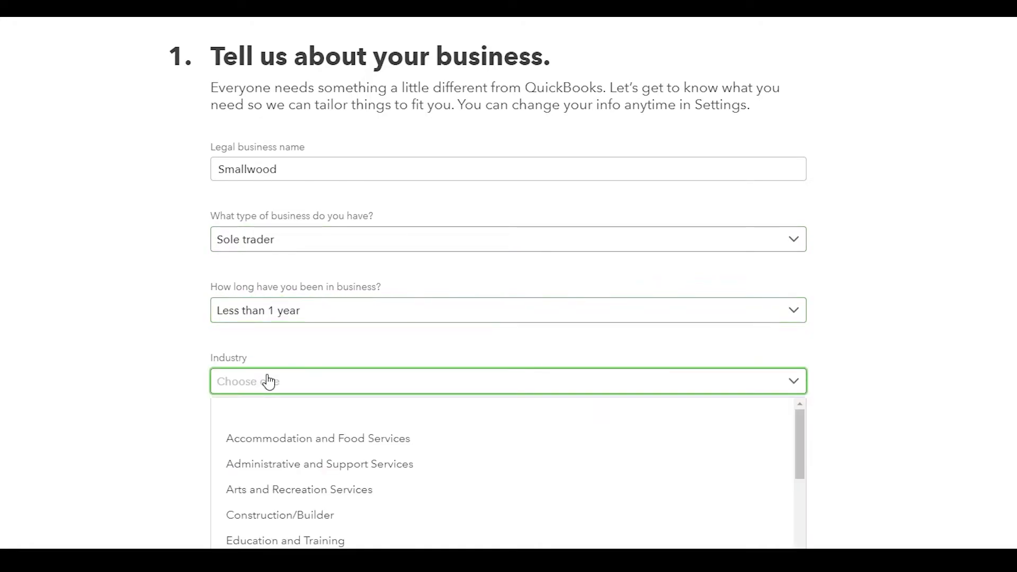
pyautogui.click(289, 535)
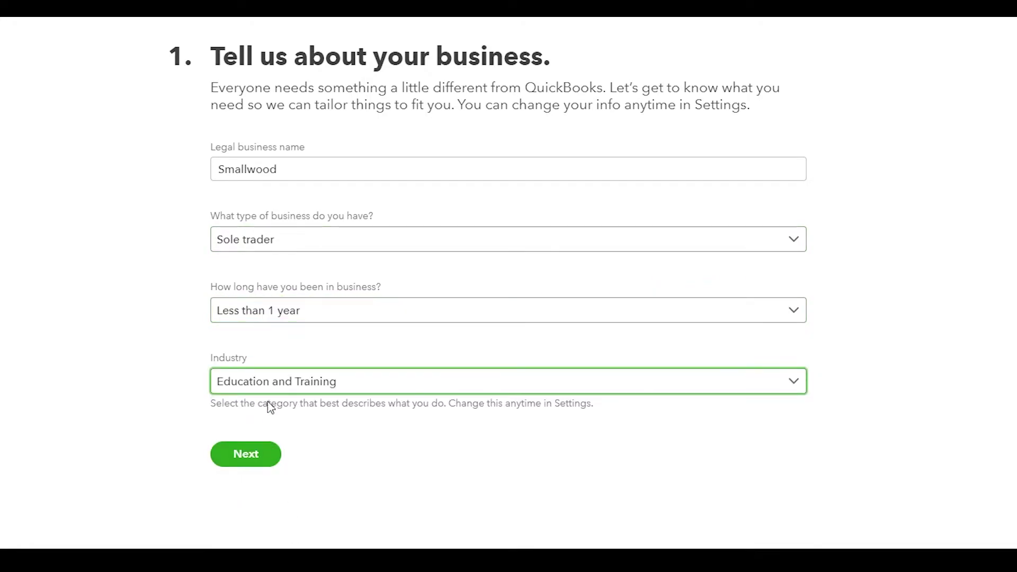
pyautogui.click(278, 384)
pyautogui.scroll(-2, 289, 477)
pyautogui.scroll(2, 291, 498)
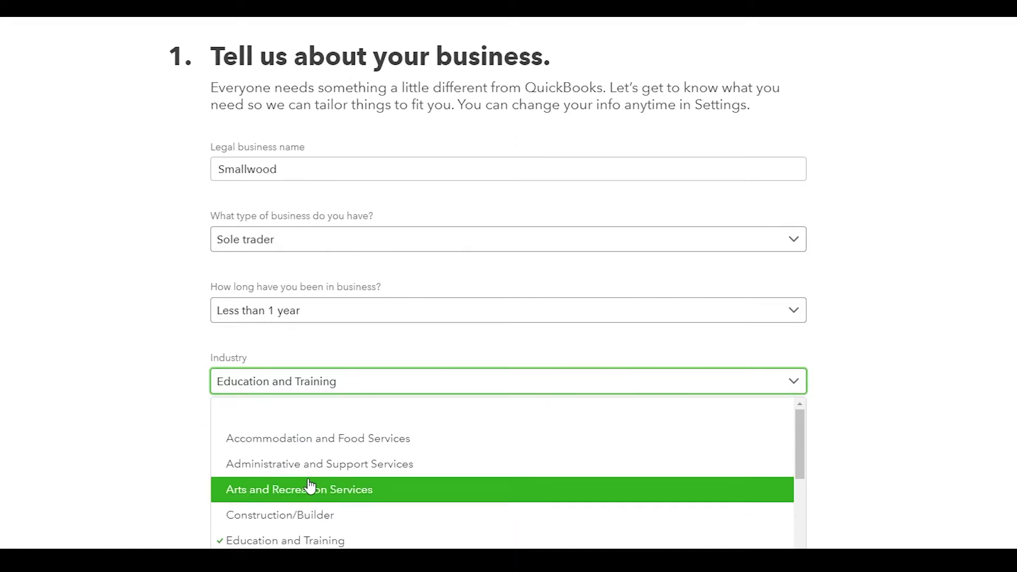
pyautogui.click(313, 493)
# Pick all seven goals (invoices, expenses, sales tax, retail, employees, inventory, bills) and finish setup.
pyautogui.click(269, 467)
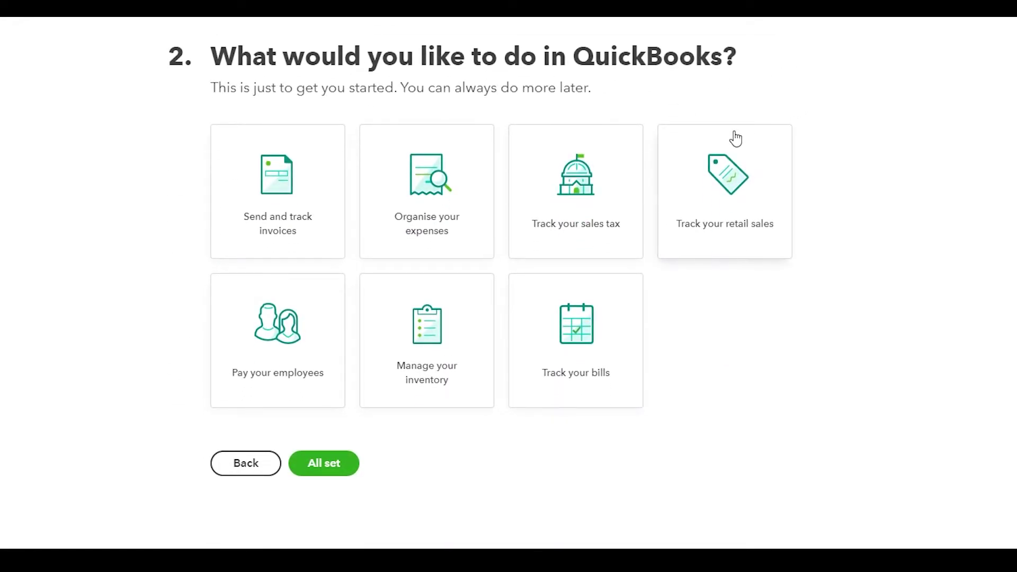
pyautogui.click(322, 202)
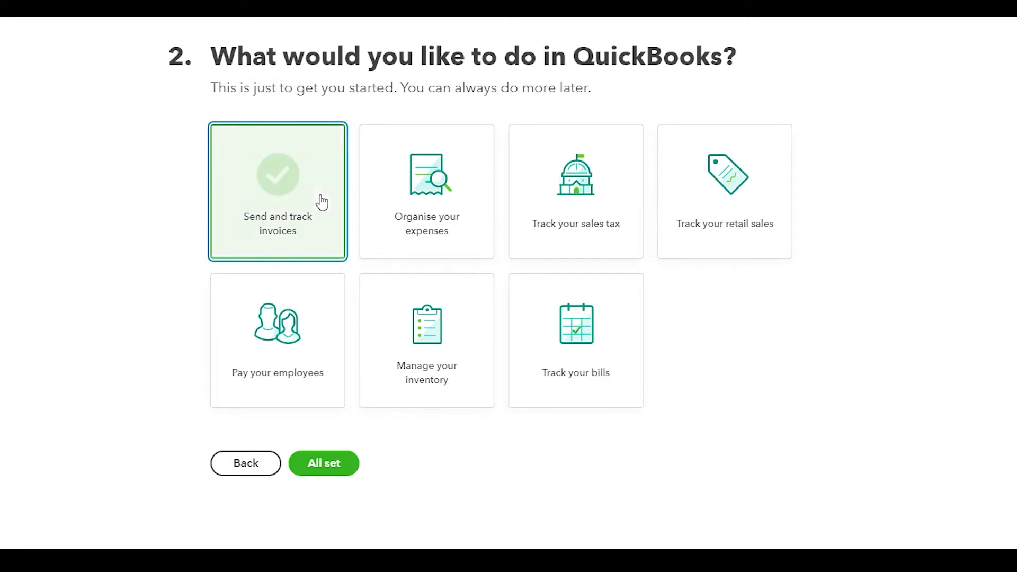
pyautogui.click(459, 196)
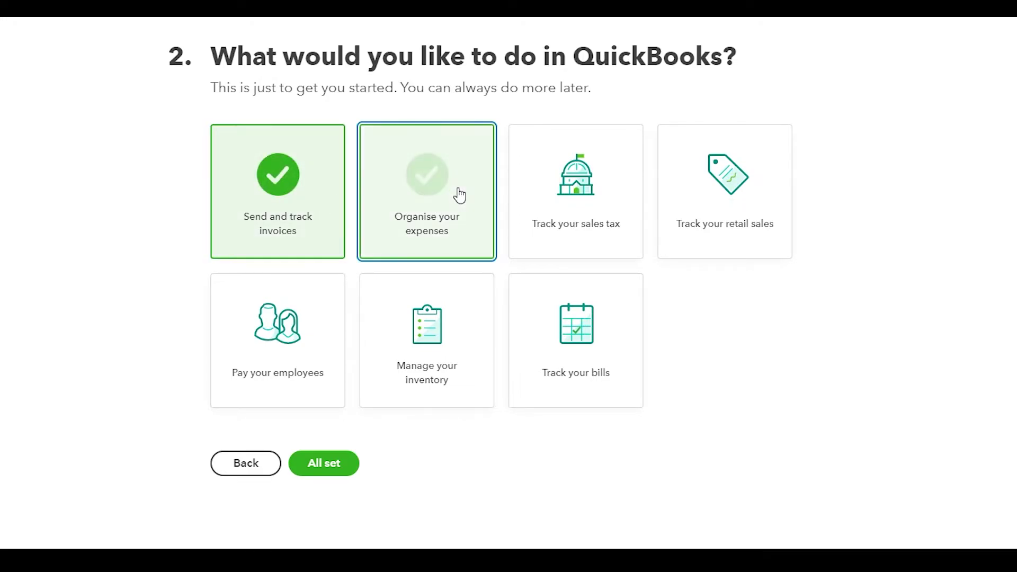
pyautogui.click(576, 213)
pyautogui.click(774, 234)
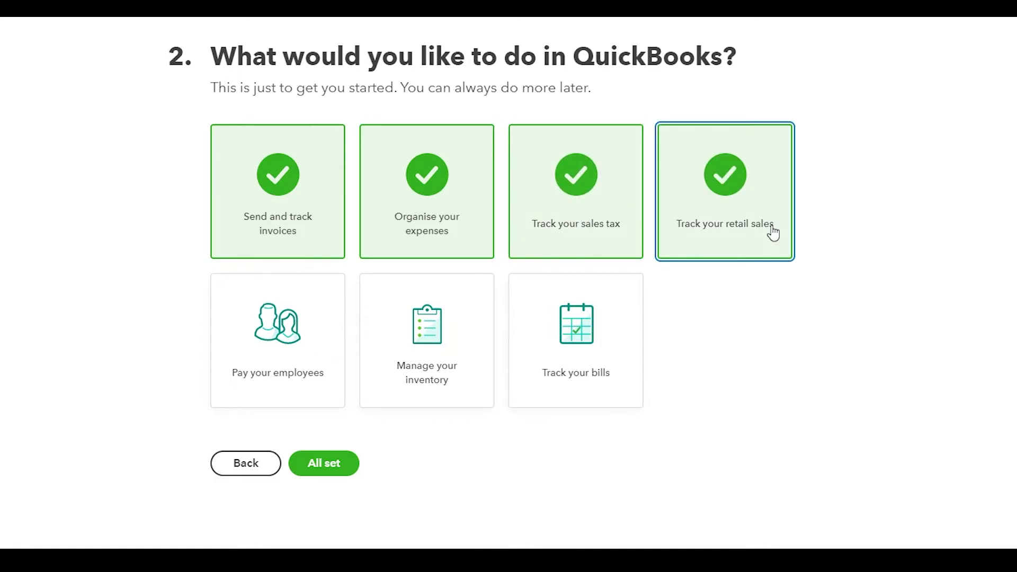
pyautogui.click(322, 356)
pyautogui.click(434, 365)
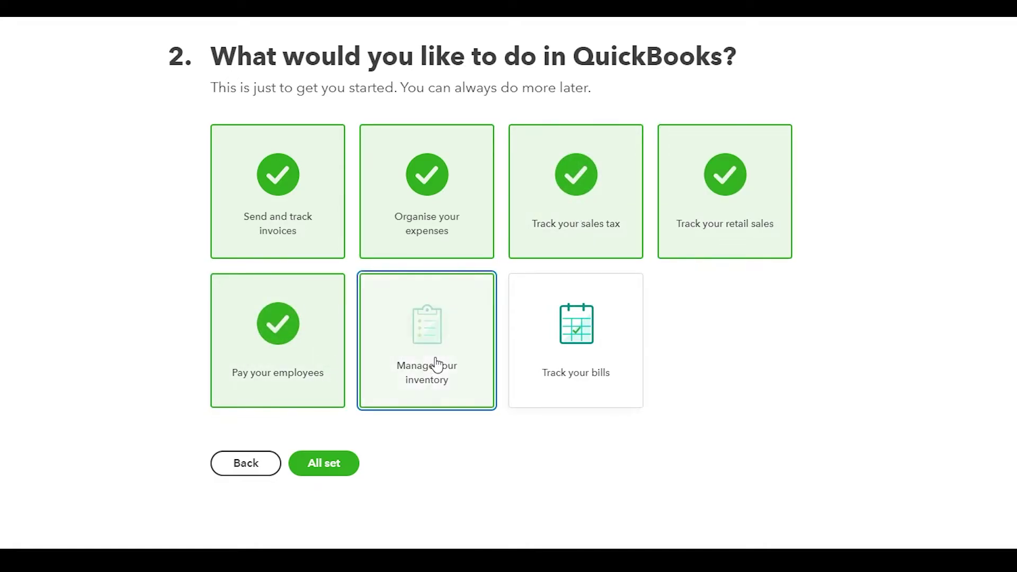
pyautogui.click(515, 375)
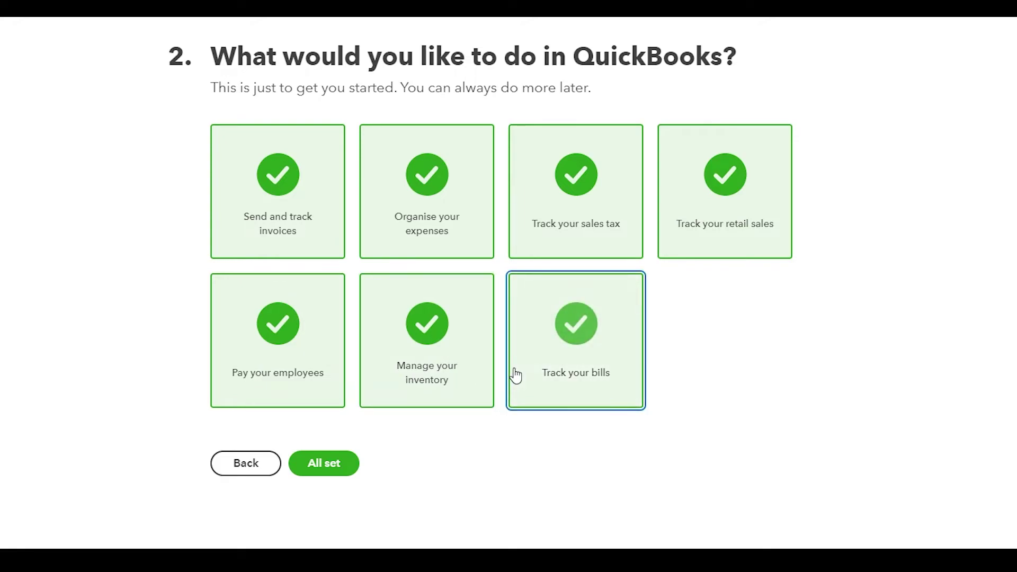
pyautogui.click(327, 465)
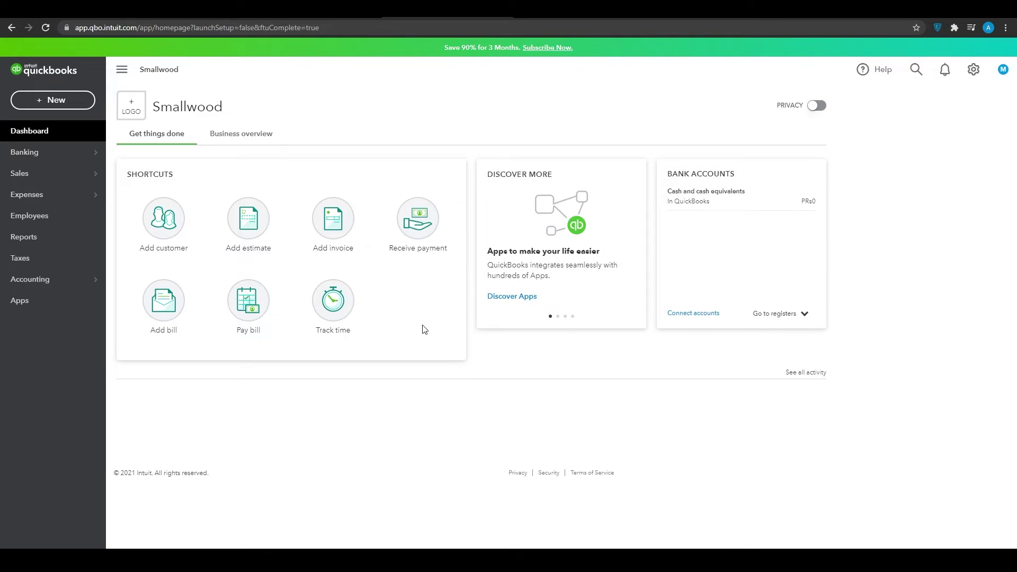
pyautogui.click(352, 242)
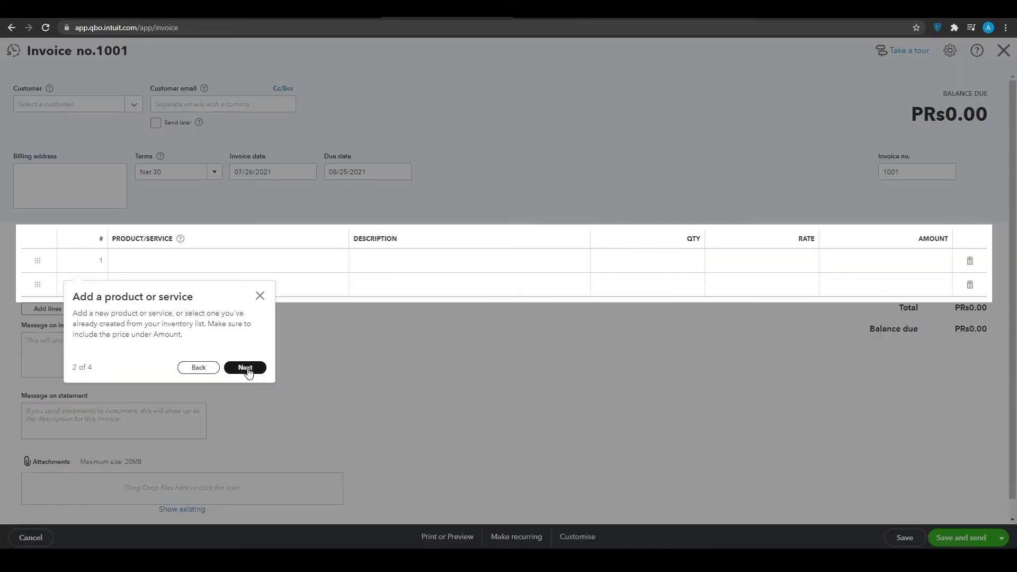
pyautogui.click(247, 367)
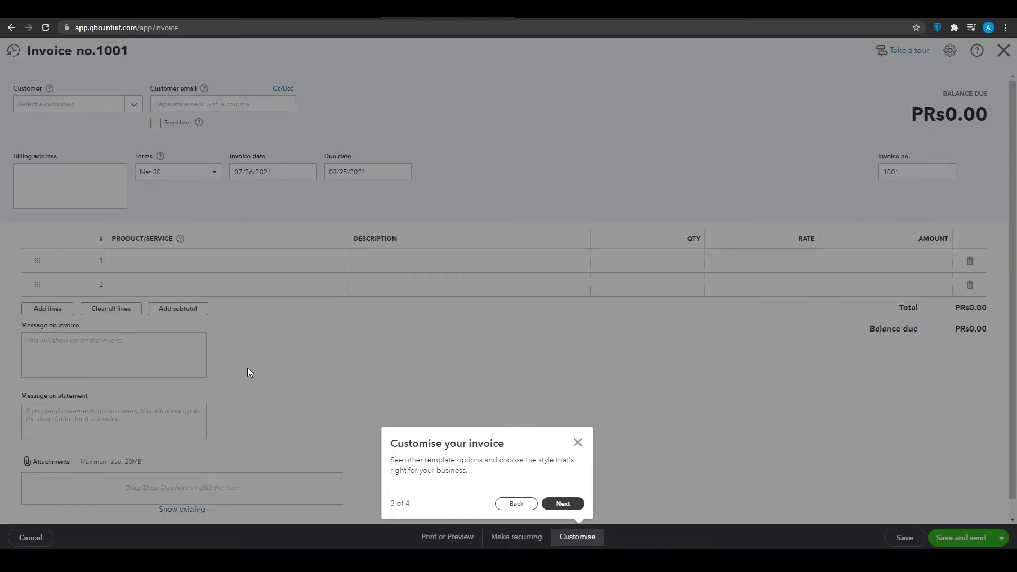
pyautogui.click(551, 504)
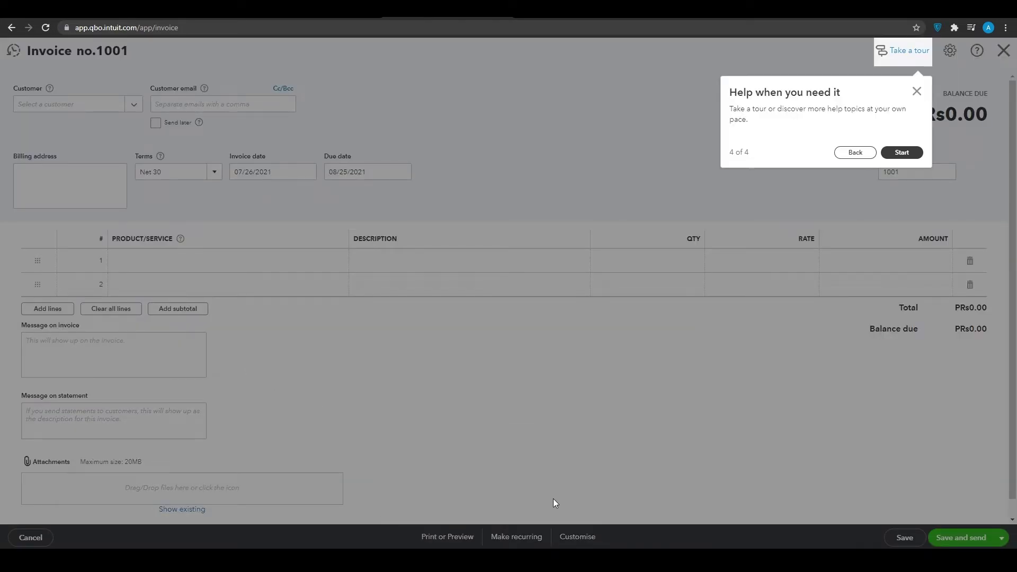
pyautogui.click(914, 152)
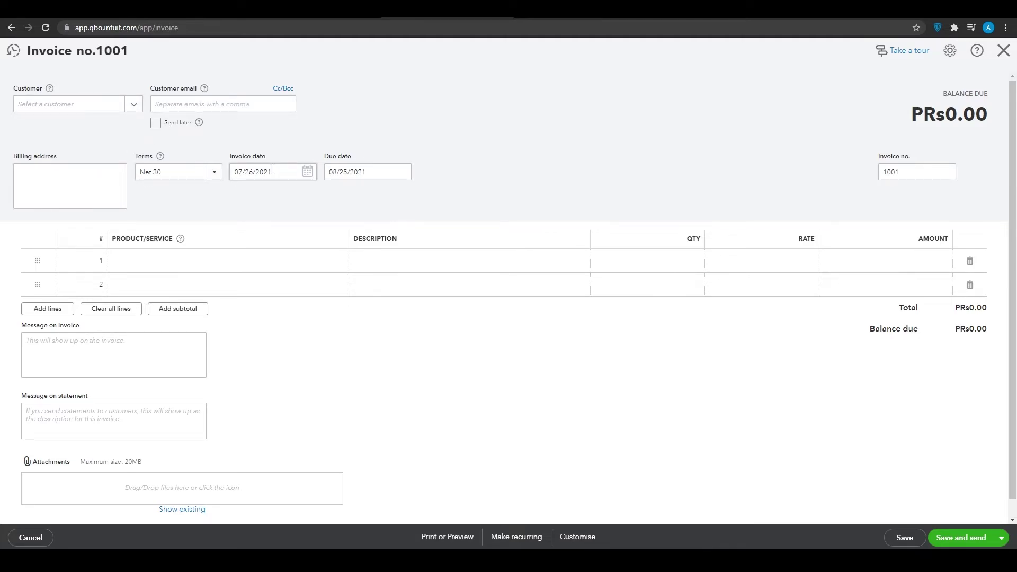
pyautogui.scroll(-1, 416, 195)
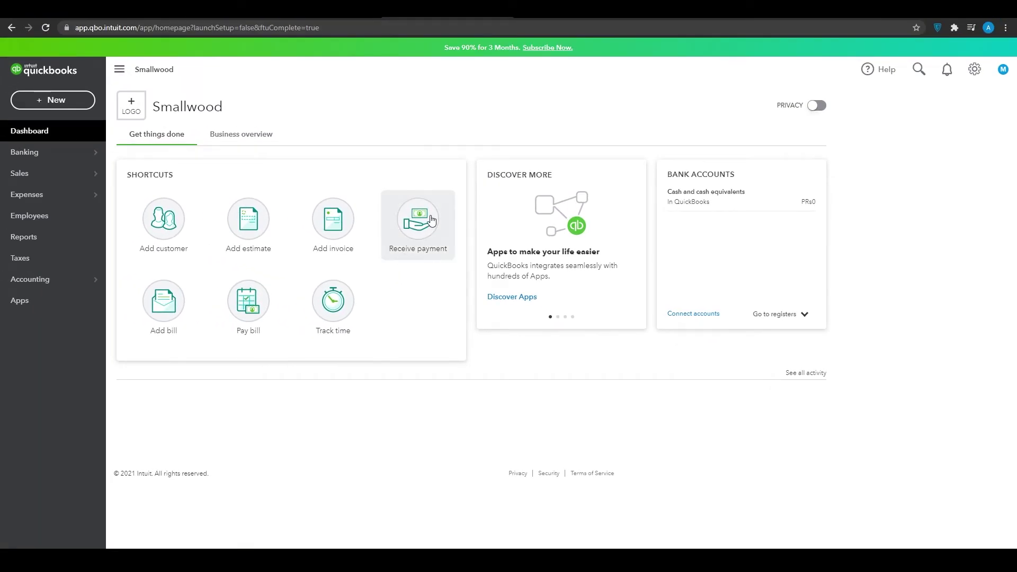
# Open and discard the Receive payment form, then start a new customer via Add customer.
pyautogui.click(432, 220)
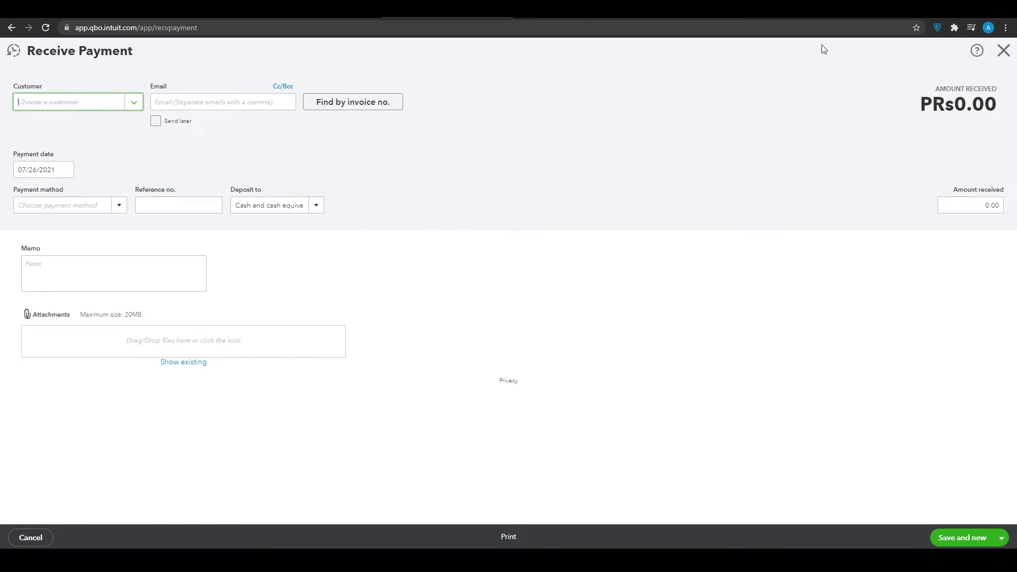
pyautogui.click(1008, 58)
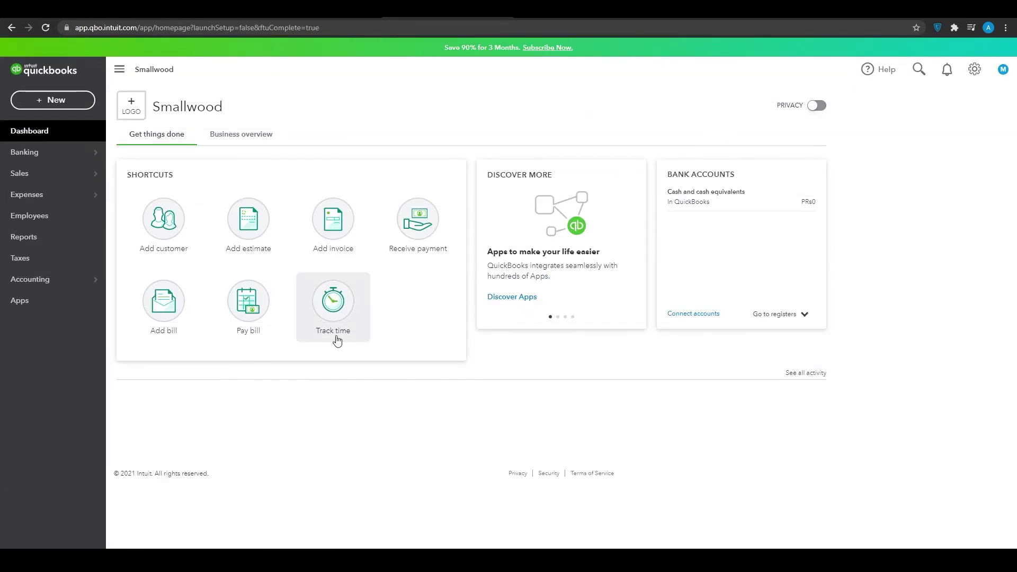
pyautogui.click(180, 233)
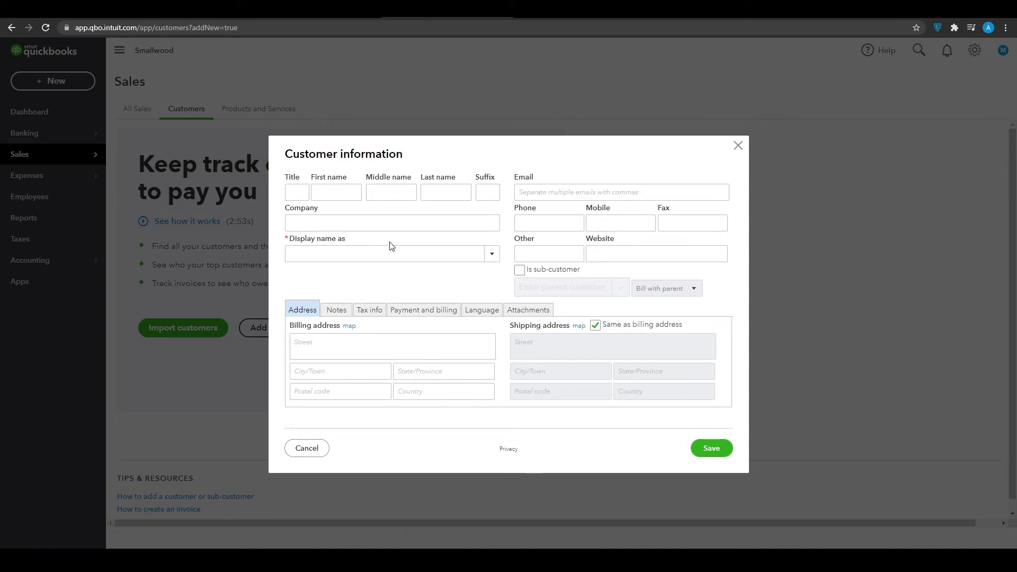
# Close the customer form without saving and open the Taxes page in a new tab.
pyautogui.click(738, 147)
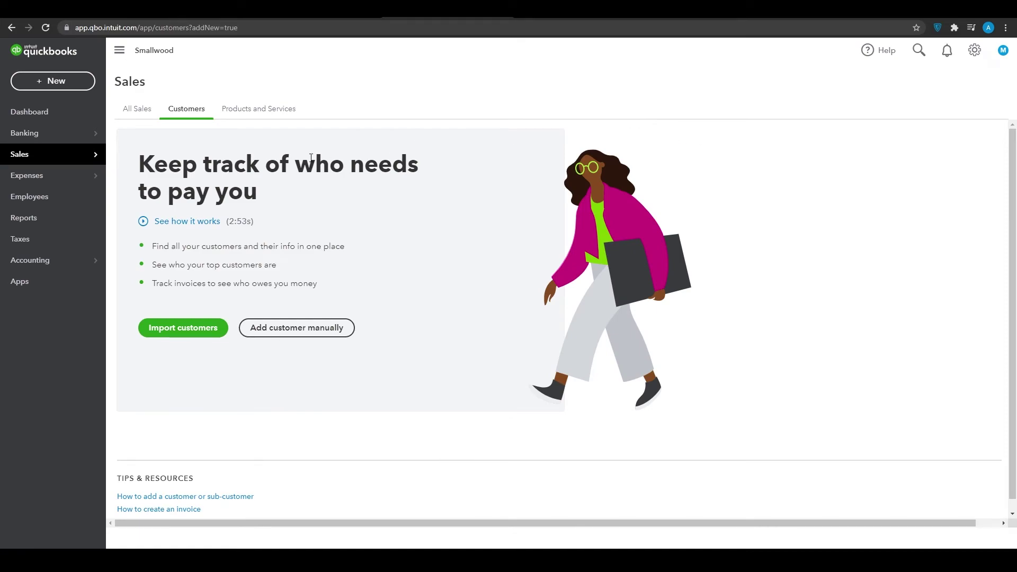
pyautogui.moveTo(75, 188)
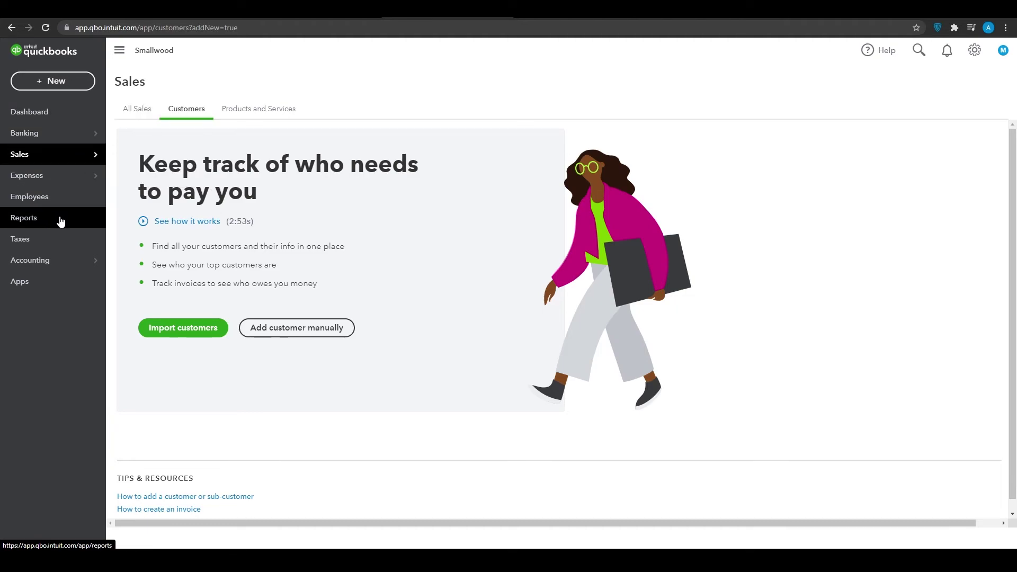
pyautogui.moveTo(65, 258)
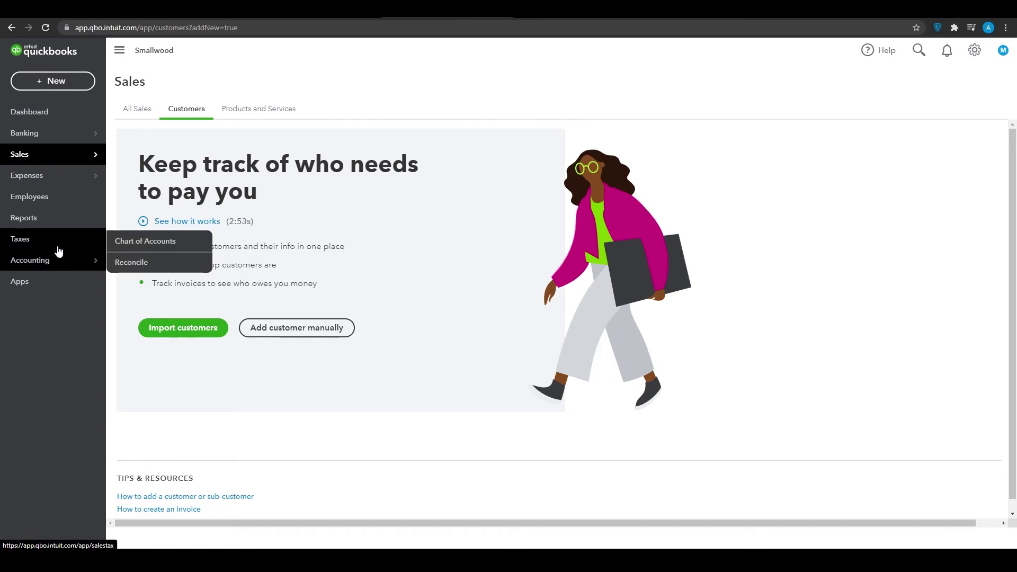
pyautogui.rightClick(38, 245)
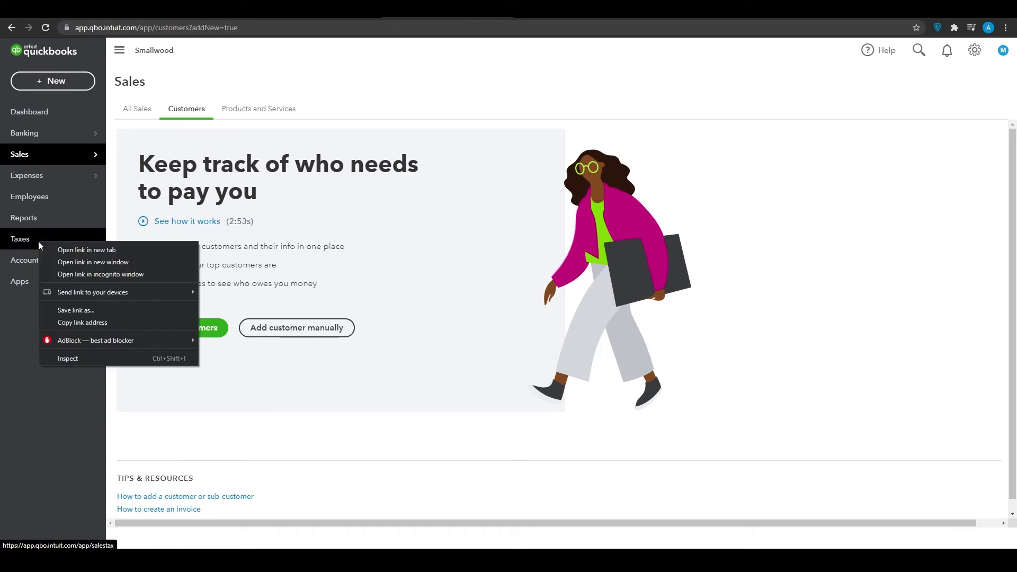
pyautogui.click(55, 256)
# Open Accounting, Employees and Expenses in new tabs, then switch to the next tab.
pyautogui.rightClick(55, 269)
pyautogui.click(55, 268)
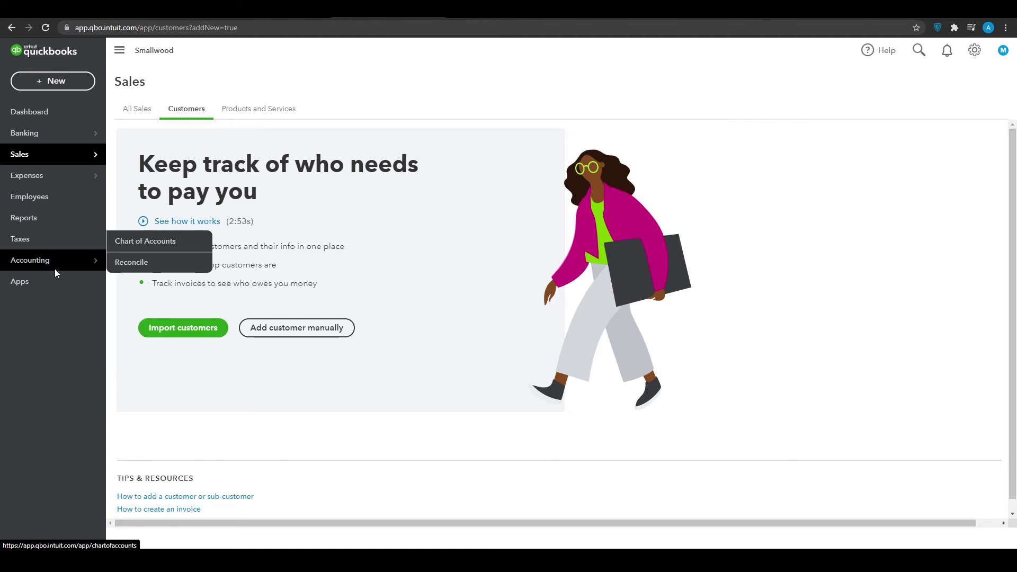
pyautogui.rightClick(53, 203)
pyautogui.click(56, 207)
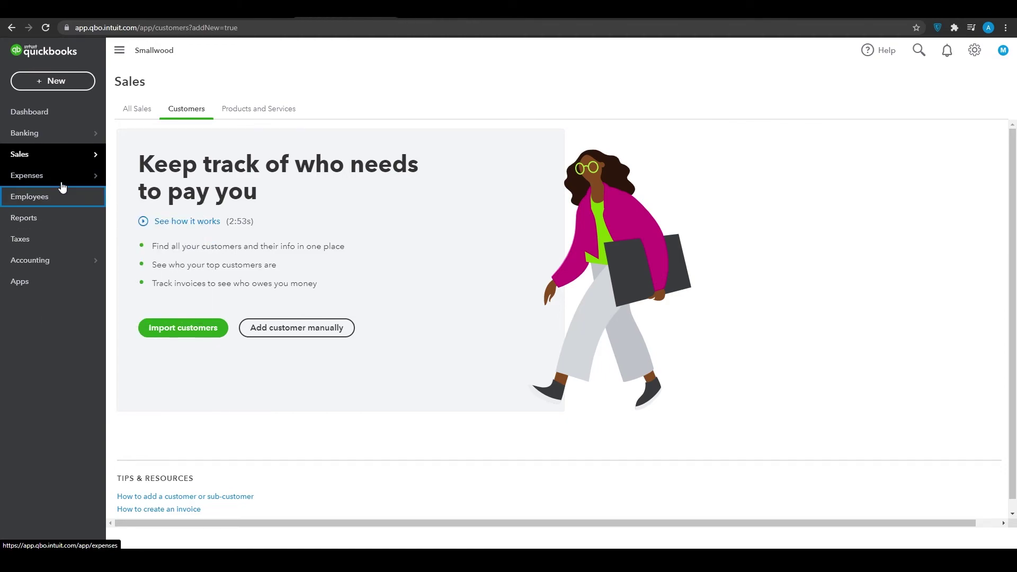
pyautogui.rightClick(73, 181)
pyautogui.click(76, 190)
pyautogui.hotkey('ctrl', 'Tab')
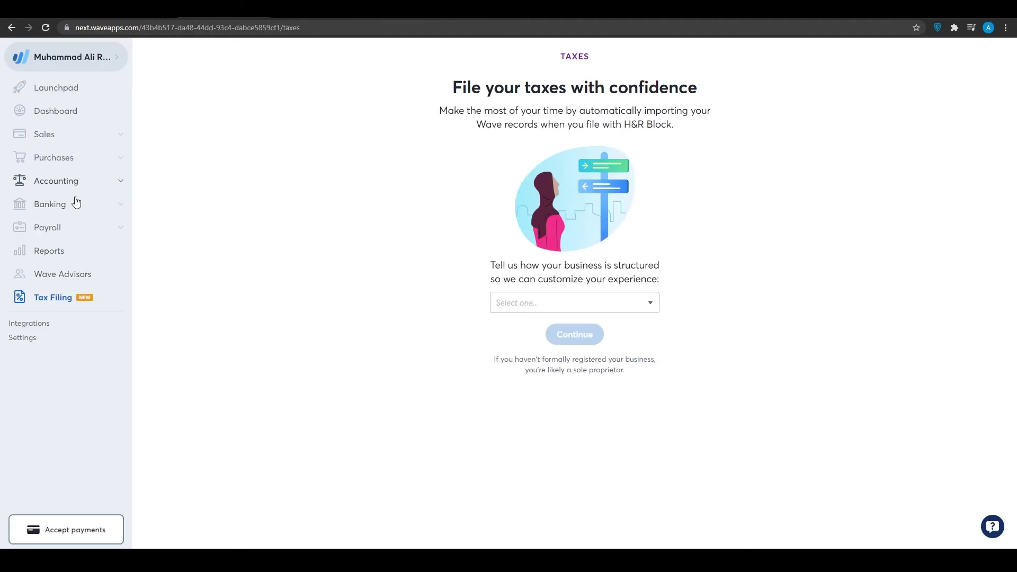
# Return from Wave's Tax Filing page to the QuickBooks browser tab.
pyautogui.click(373, 11)
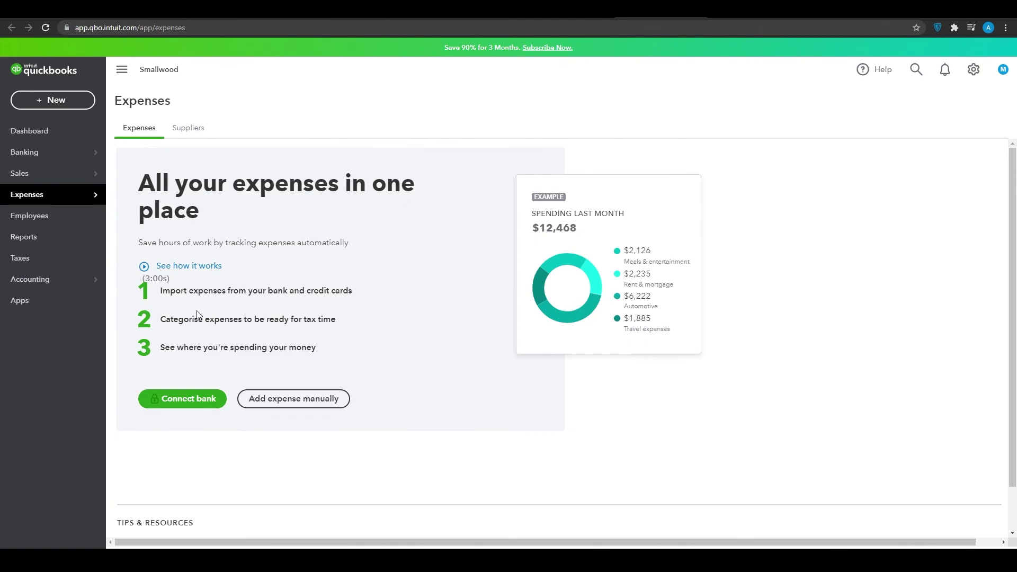
# Scroll down the QuickBooks Expenses page to its tips on bank imports and expenses versus bills.
pyautogui.scroll(-1, 205, 414)
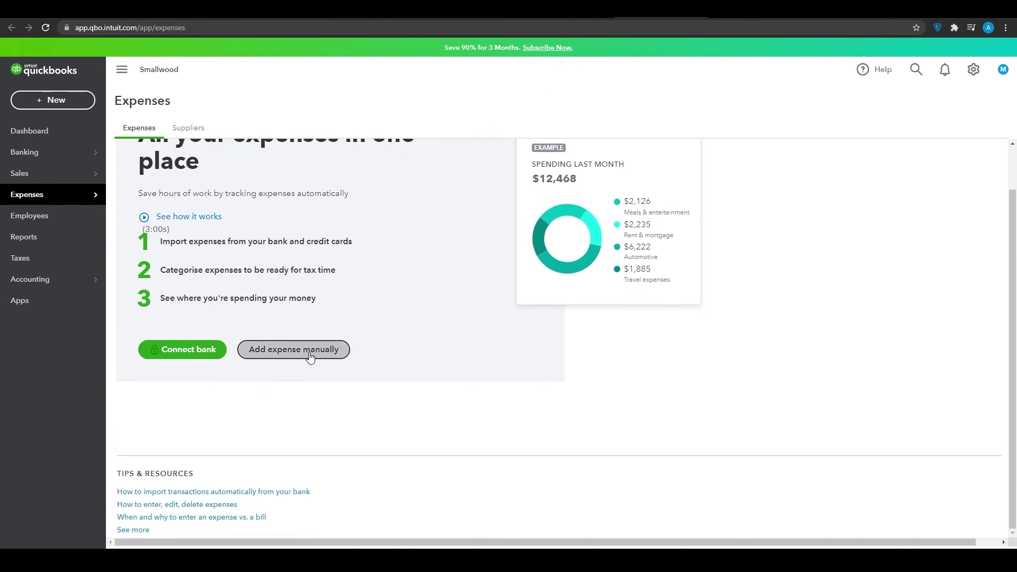